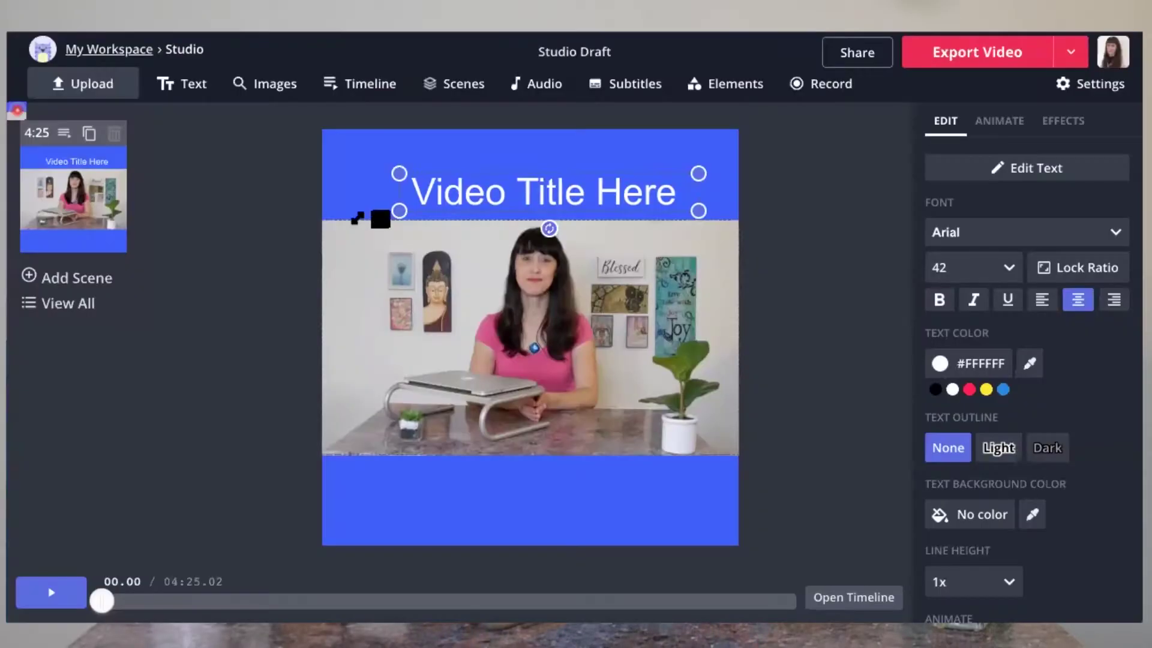
# Step: Enlarge the title font from 42 to 47 and export the square video
pyautogui.moveTo(357, 218); pyautogui.dragTo(358, 219)
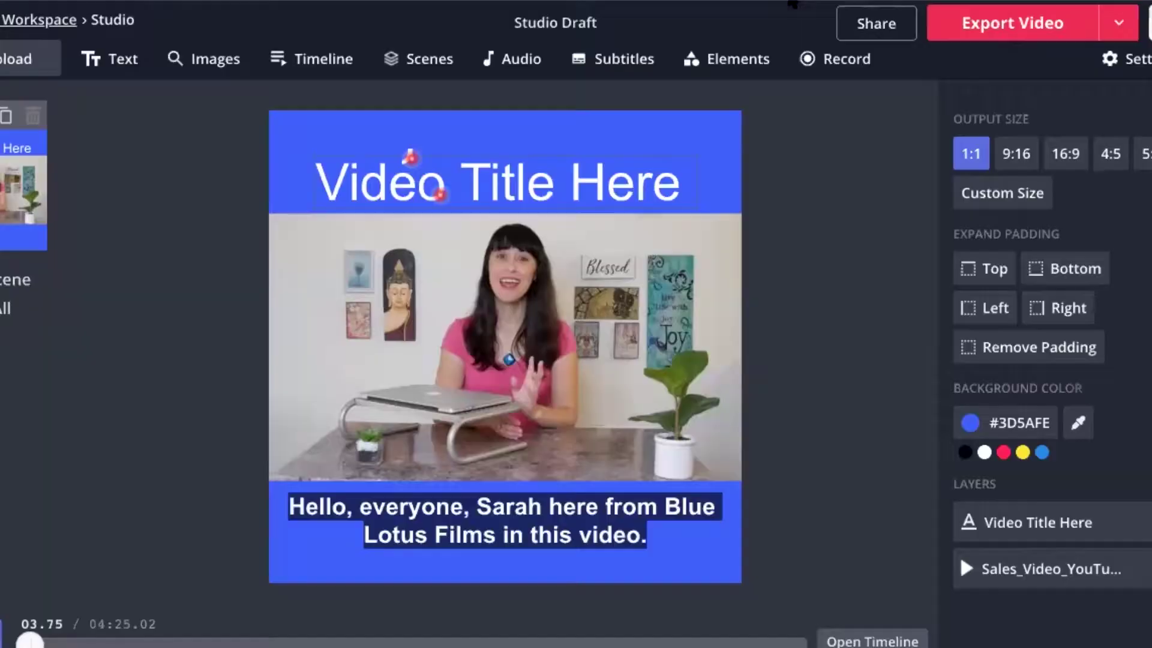
pyautogui.click(1053, 25)
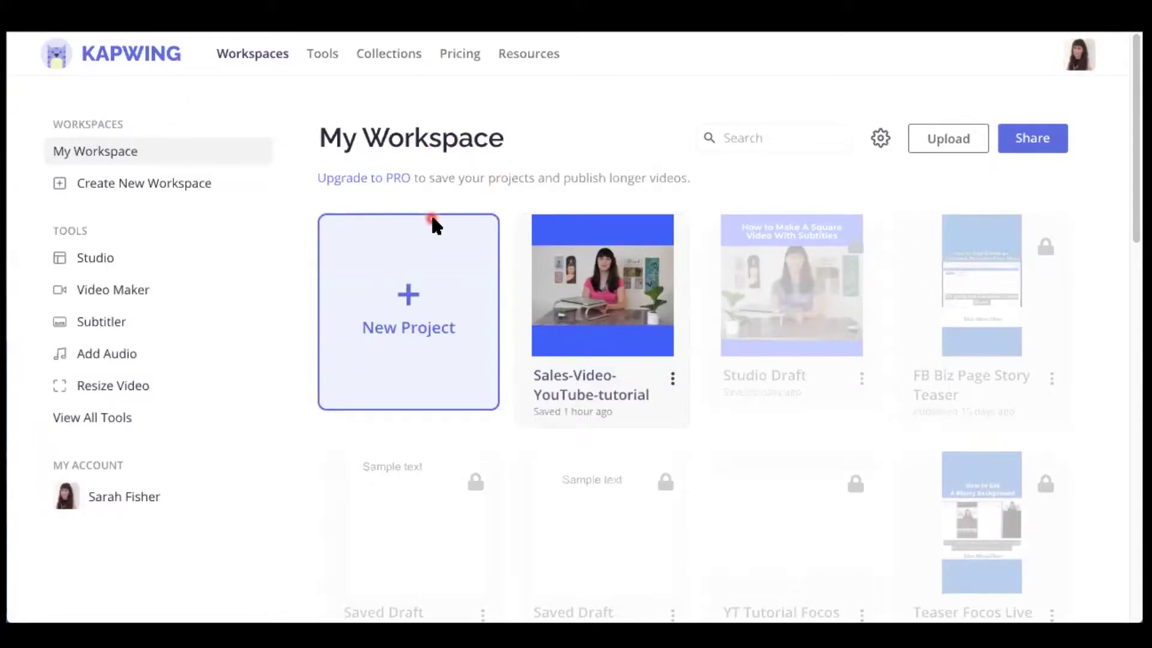
# Step: Start a new Studio project from a blank canvas in My Workspace
pyautogui.click(103, 259)
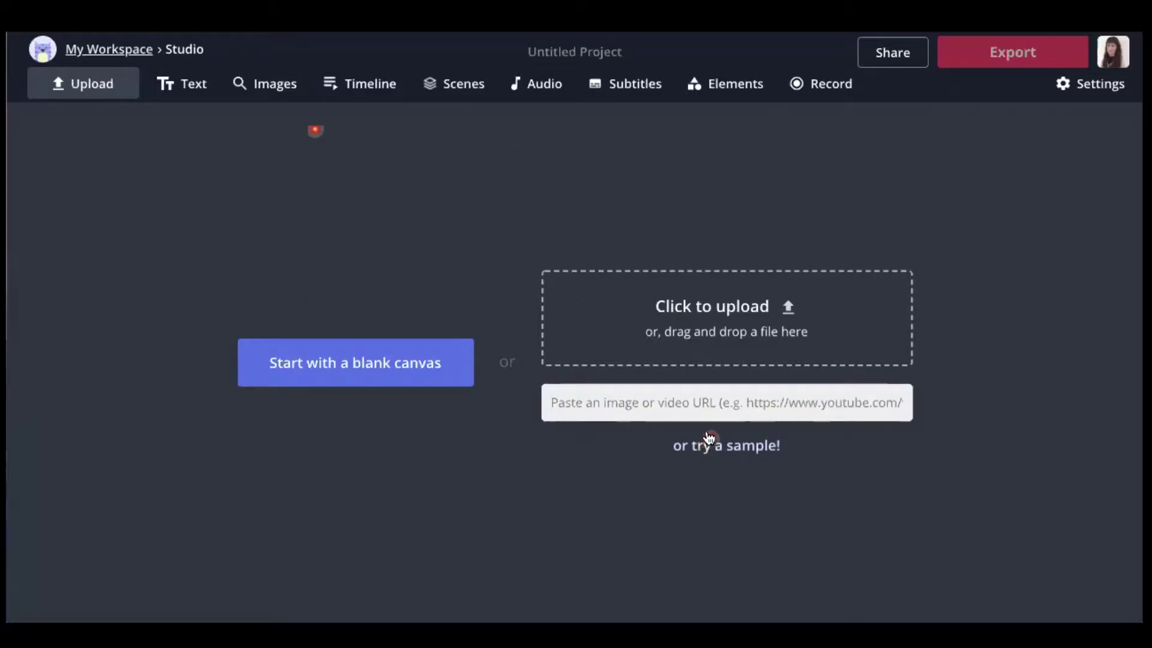
pyautogui.click(407, 375)
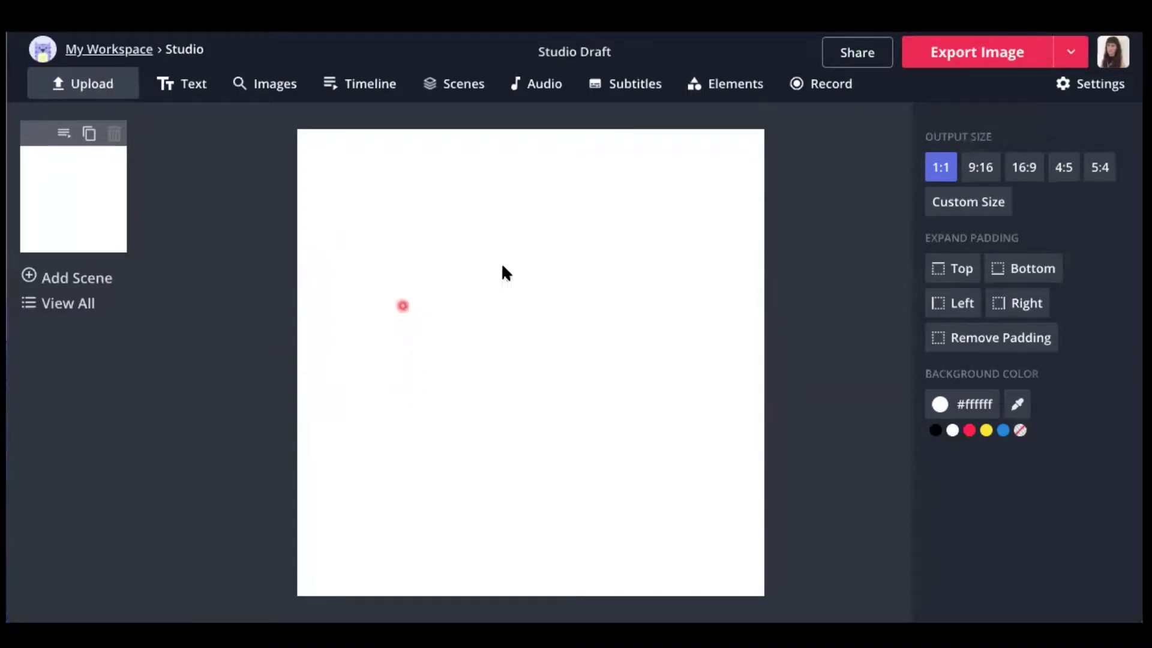
# Step: Keep the 1:1 output size and set the background colour to blue #3D5AFE
pyautogui.click(945, 177)
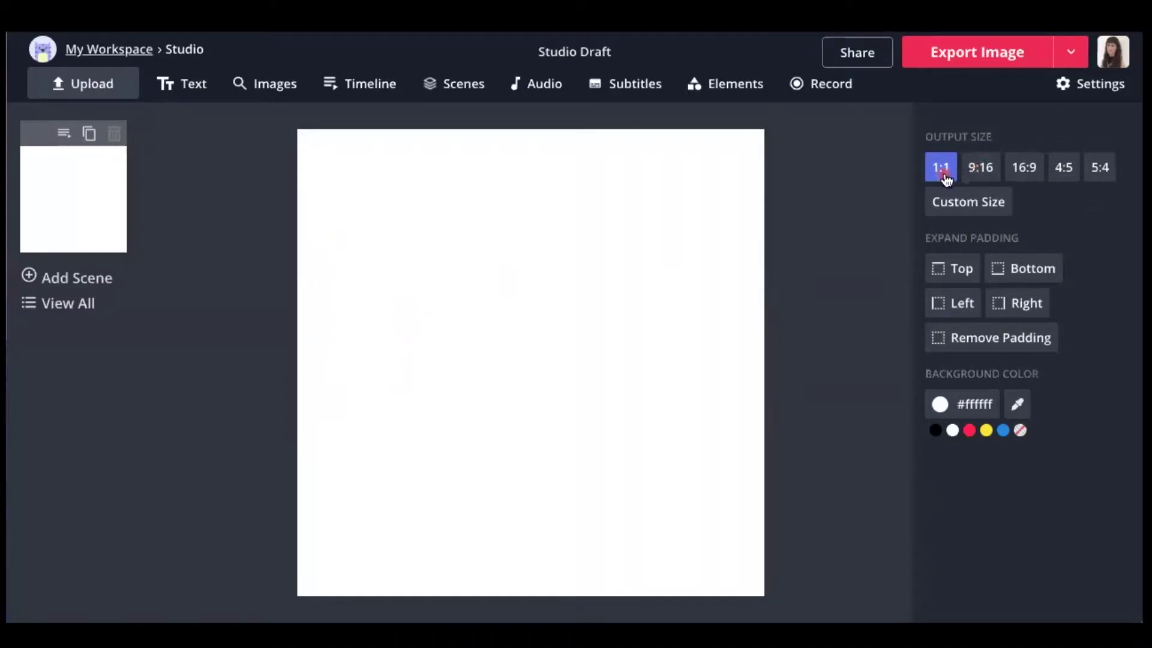
pyautogui.click(988, 407)
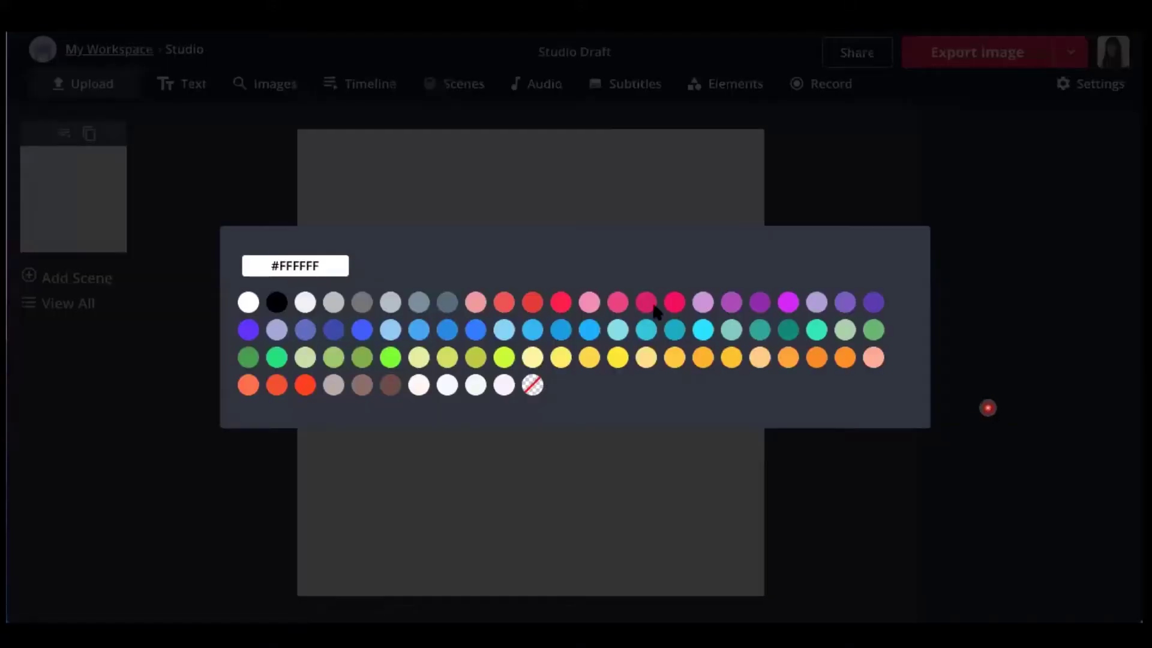
pyautogui.click(358, 335)
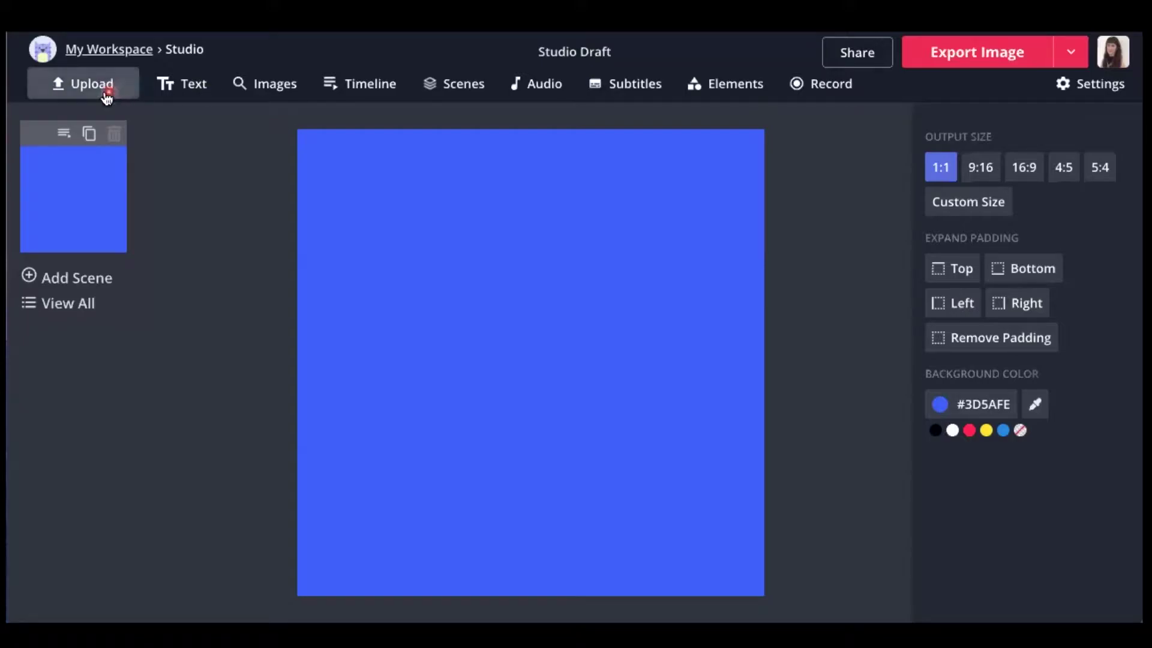
# Step: Add the previously uploaded Sales_Video clip from the Library to the canvas
pyautogui.click(71, 91)
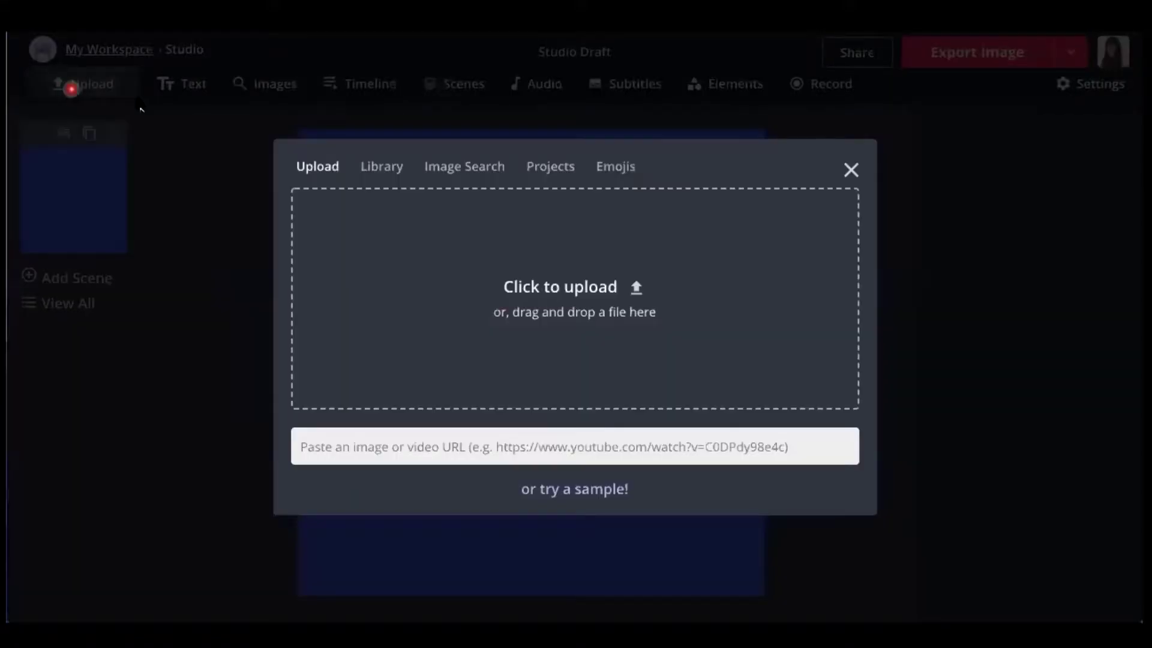
pyautogui.click(553, 306)
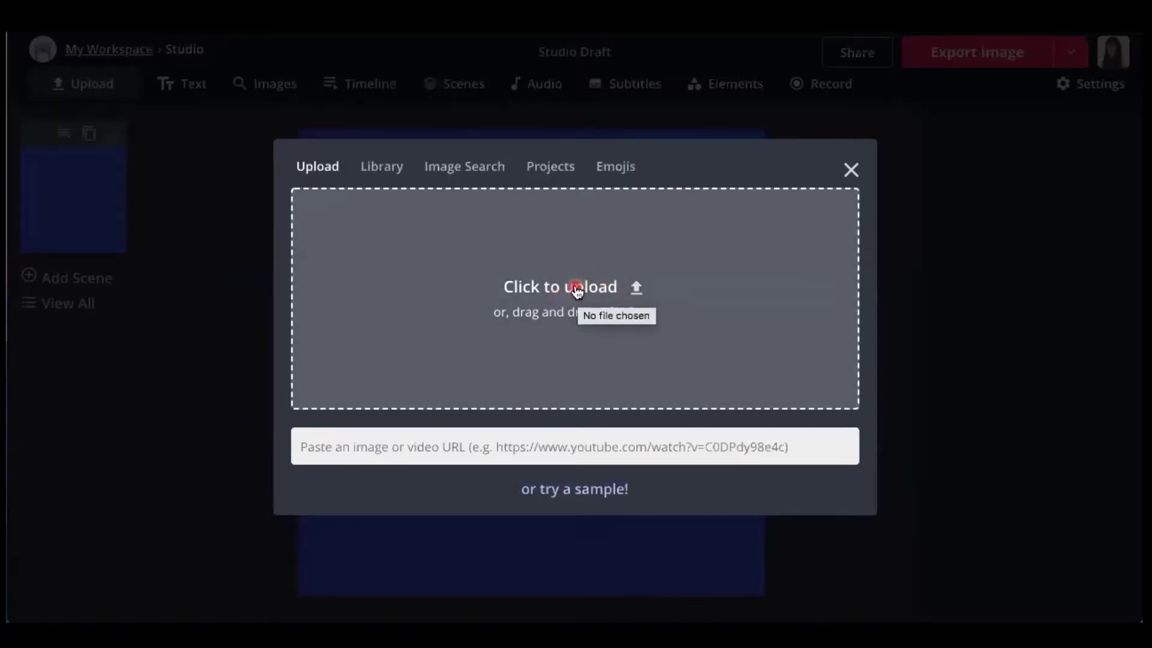
pyautogui.click(381, 173)
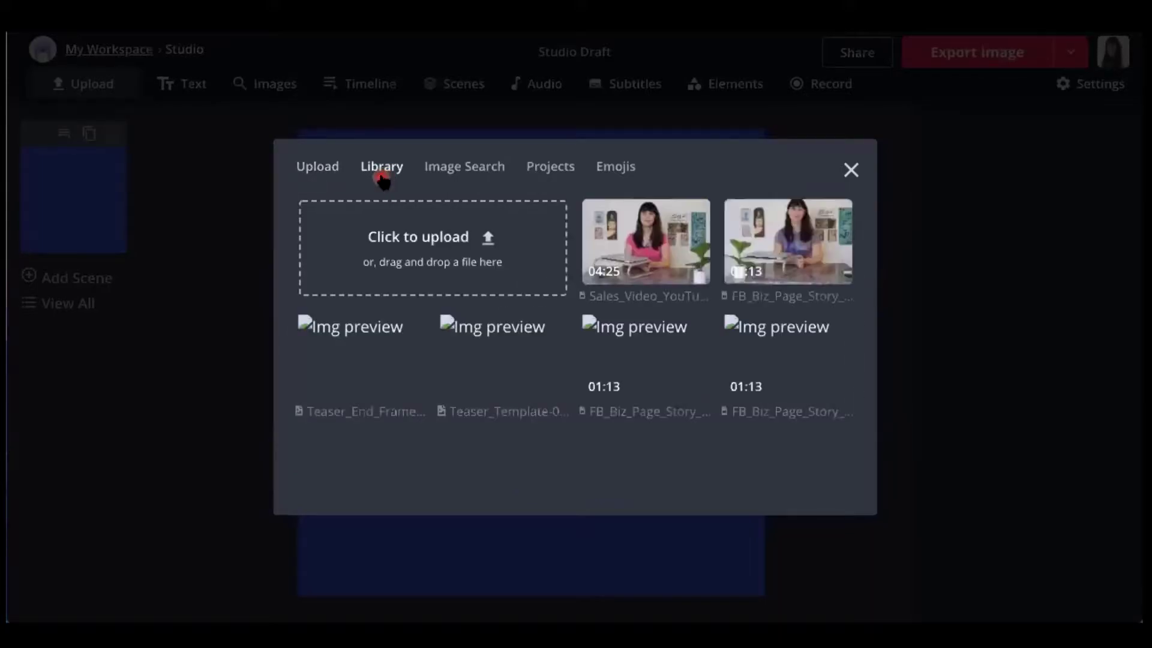
pyautogui.moveTo(663, 231)
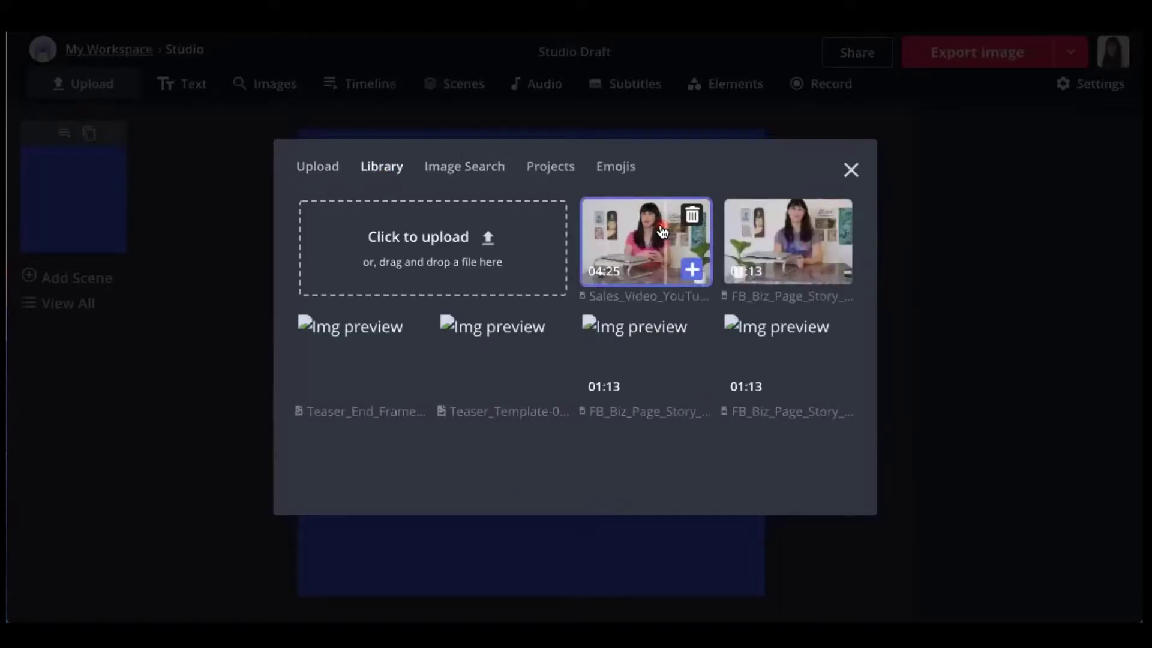
pyautogui.click(663, 231)
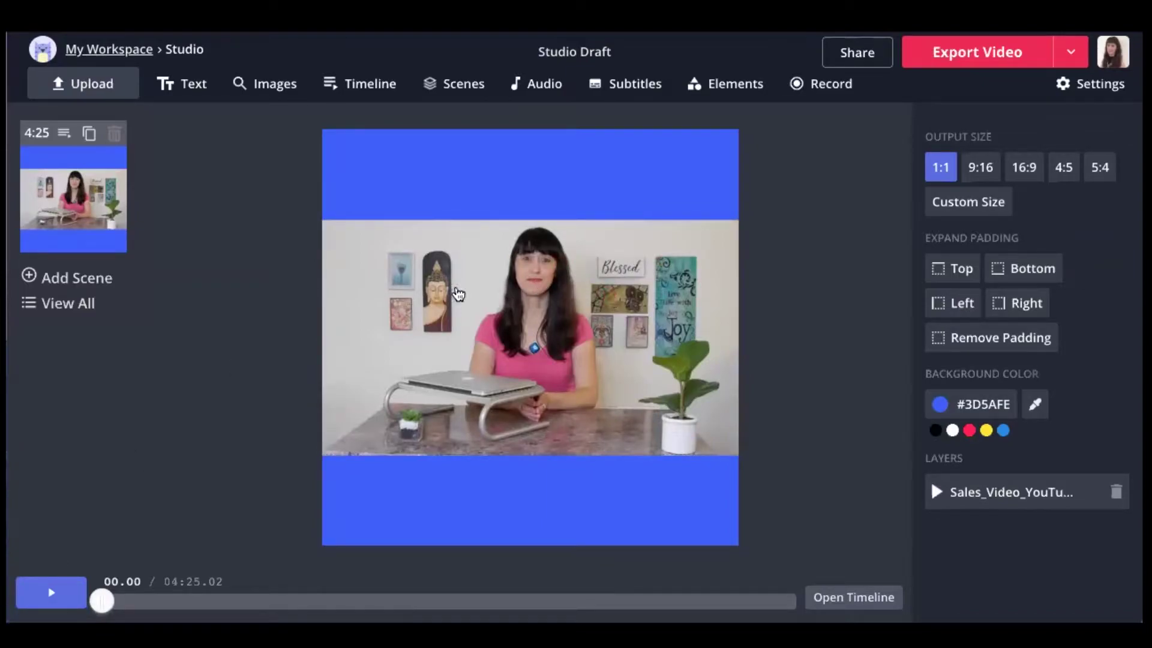
# Step: Select the video clip on the canvas and work through its editing options
pyautogui.click(367, 298)
pyautogui.click(654, 329)
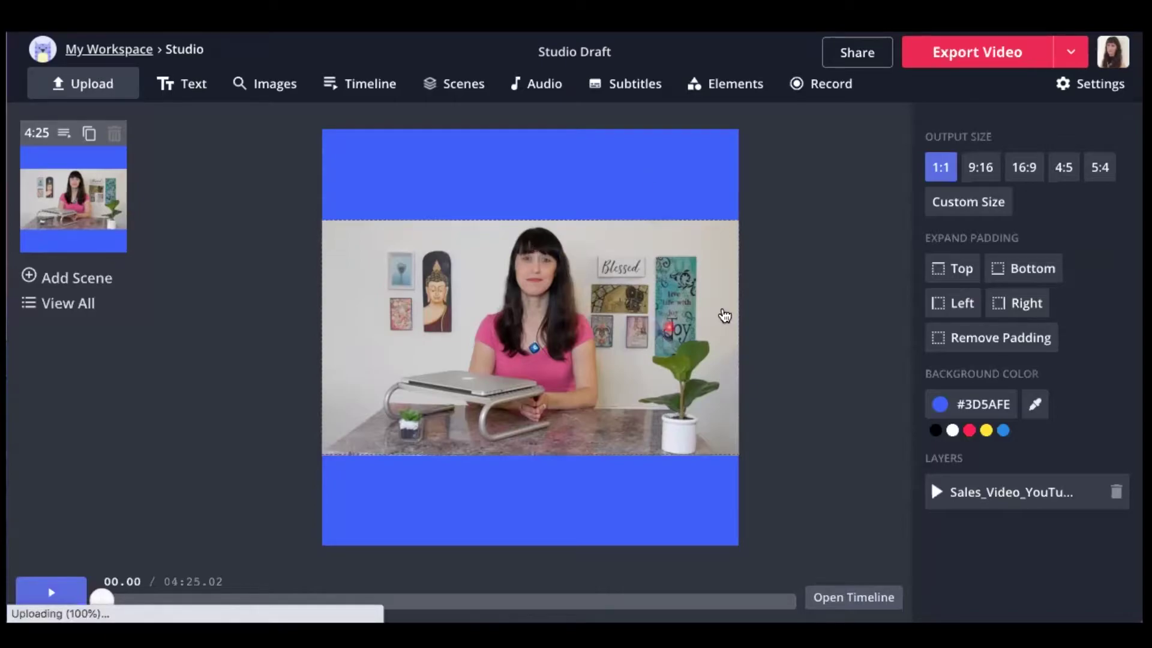
pyautogui.click(688, 231)
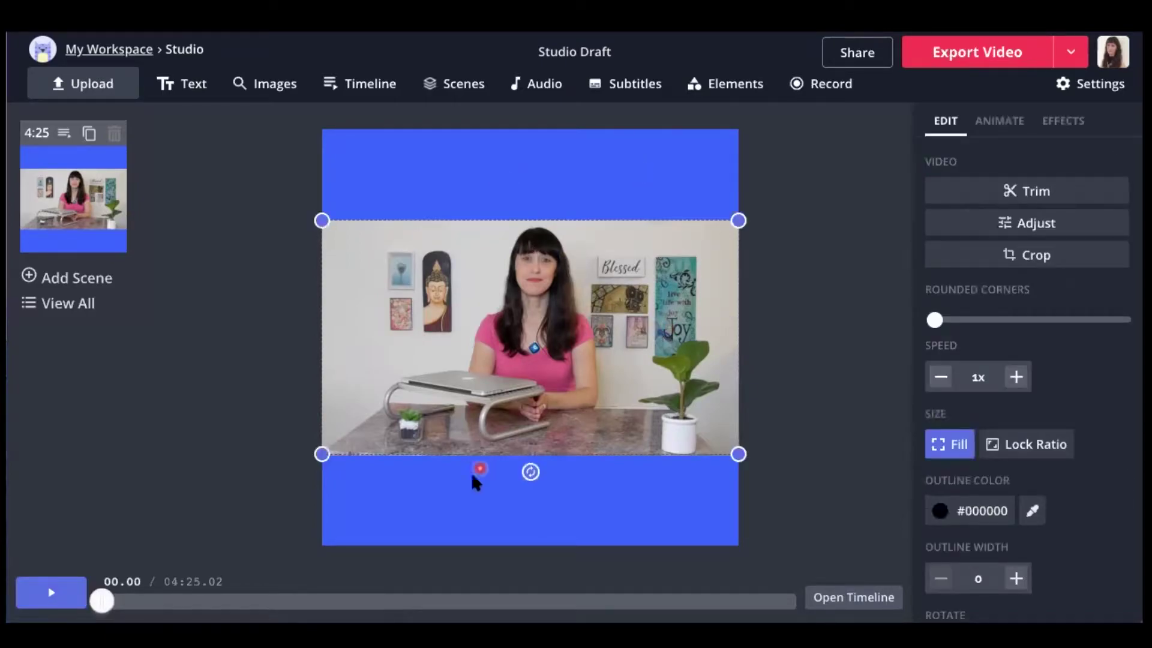
pyautogui.click(463, 499)
pyautogui.click(726, 230)
pyautogui.click(521, 258)
# Step: Add a Sample text element and delete the extra duplicate copy
pyautogui.click(193, 87)
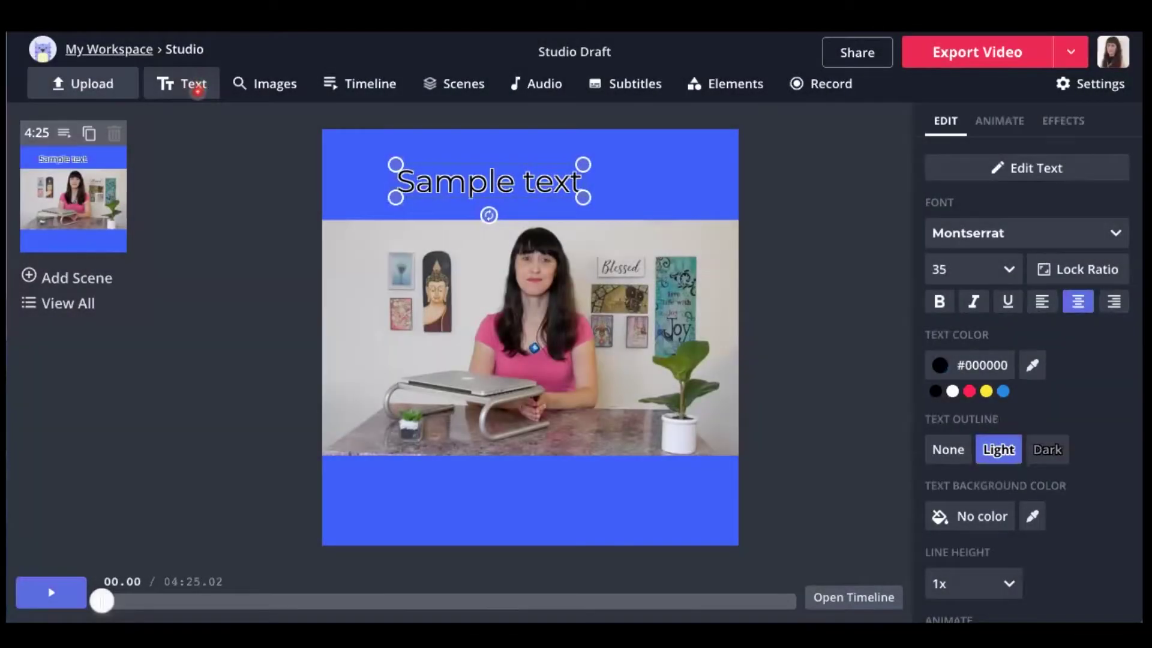
pyautogui.click(181, 83)
pyautogui.click(503, 226)
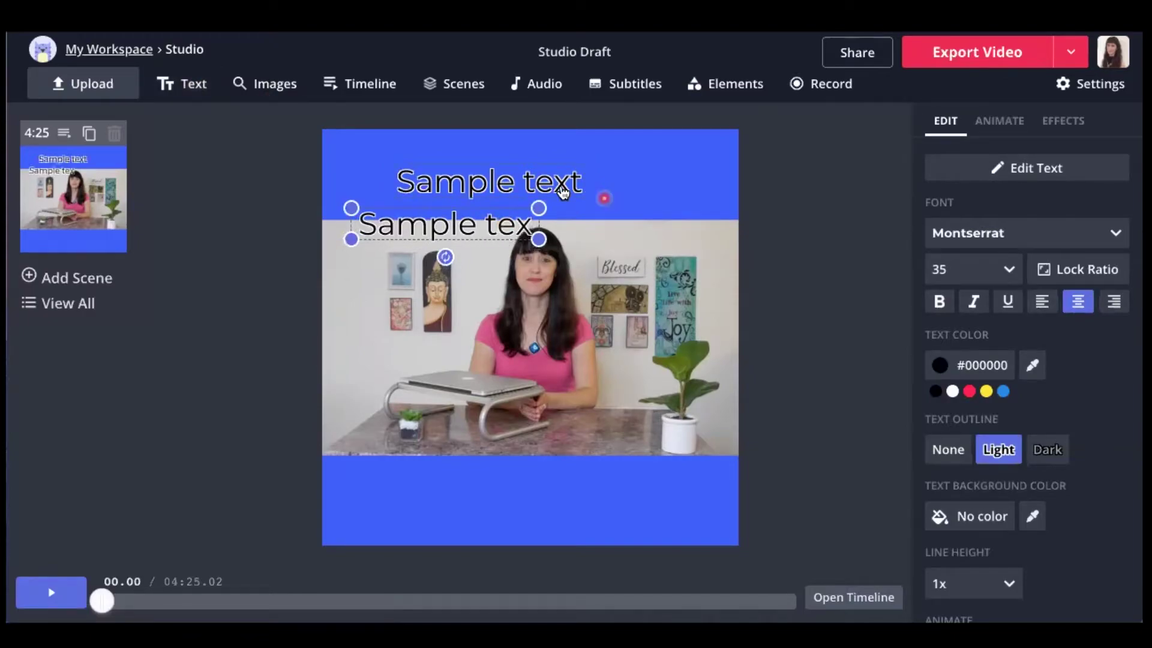
pyautogui.click(562, 186)
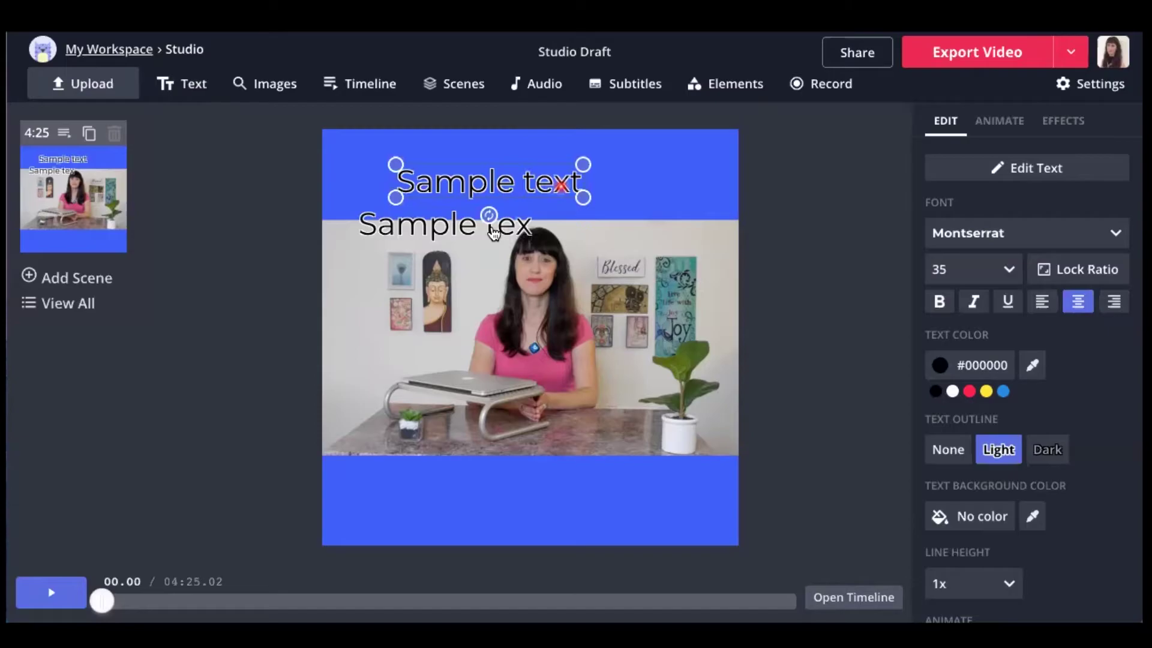
pyautogui.press('Delete')
# Step: Move the text into the top blue band and change it to 'Video Title Here'
pyautogui.moveTo(533, 239); pyautogui.dragTo(567, 200)
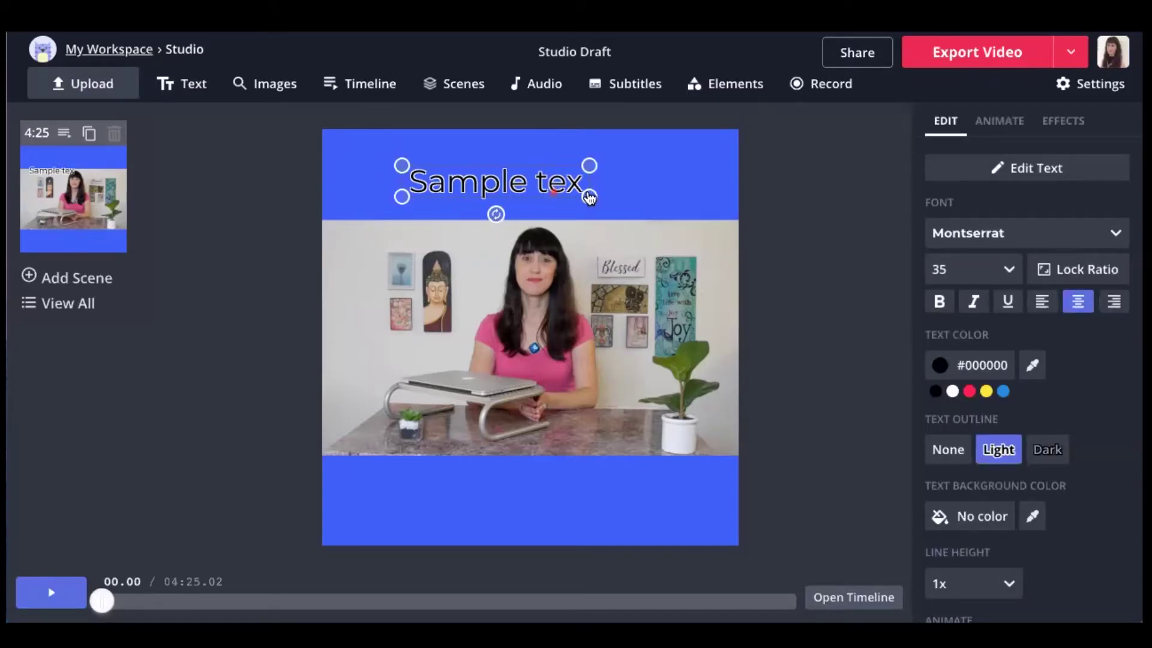
pyautogui.doubleClick(550, 192)
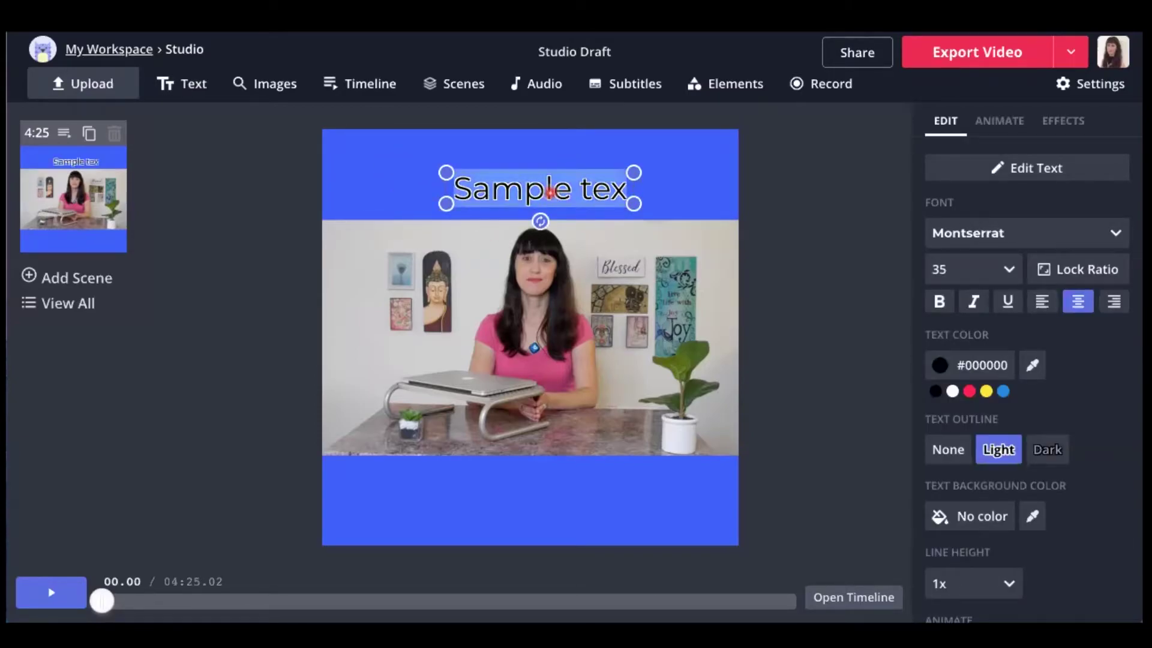
pyautogui.press('BackSpace')
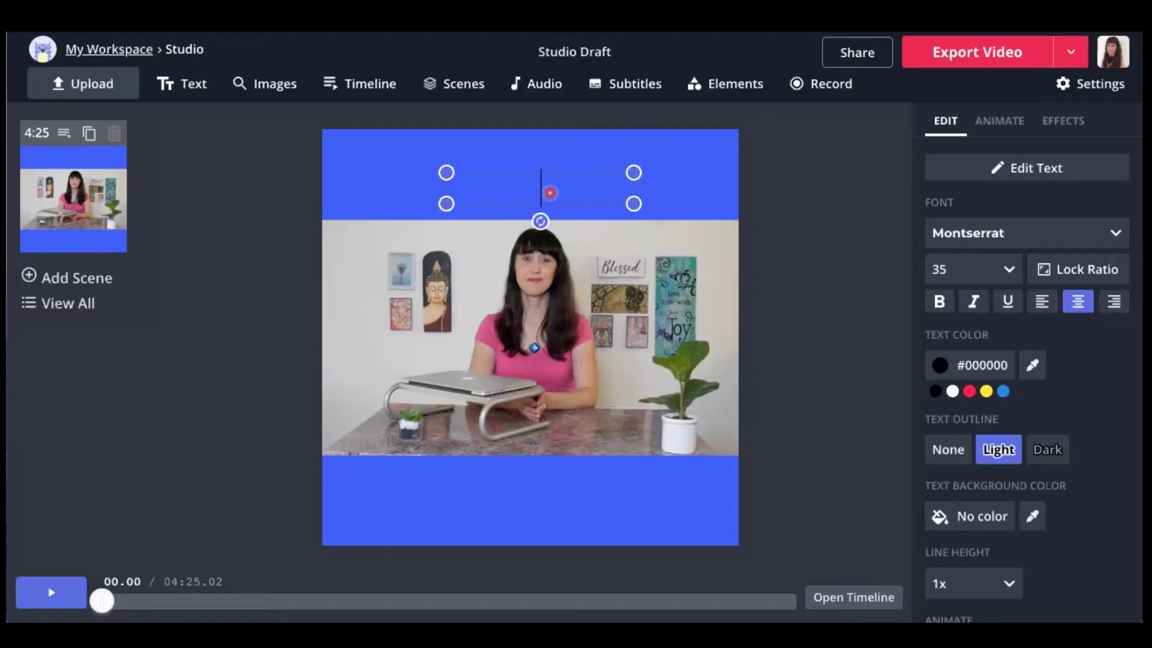
pyautogui.write('Video Title')
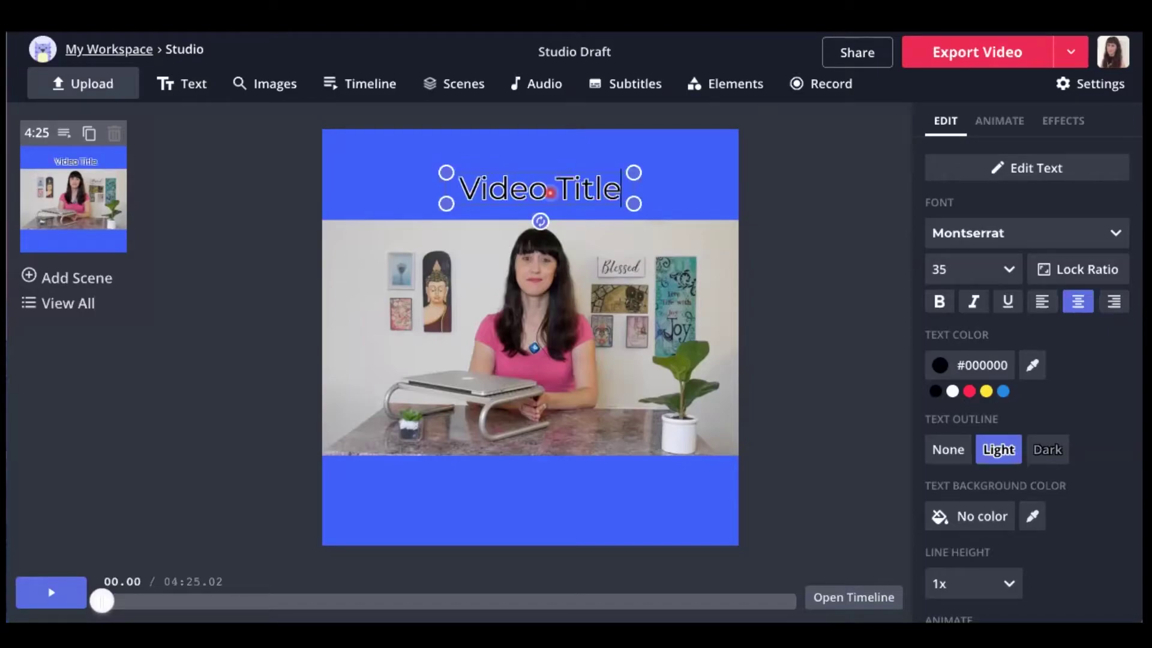
pyautogui.write(' Here')
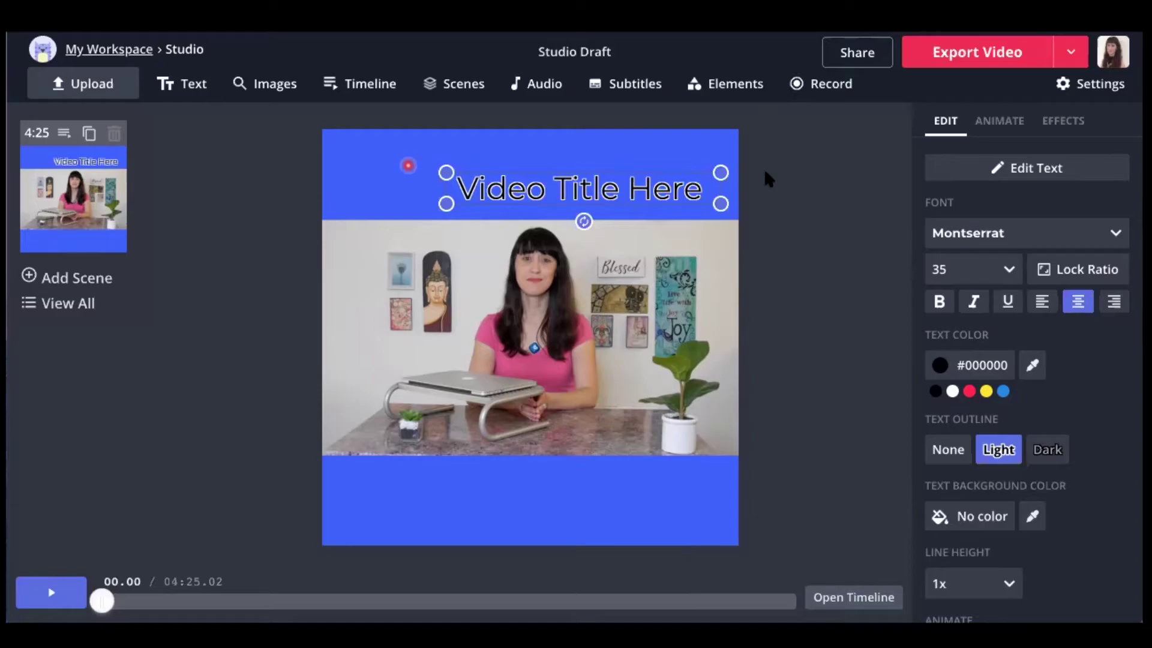
pyautogui.click(635, 198)
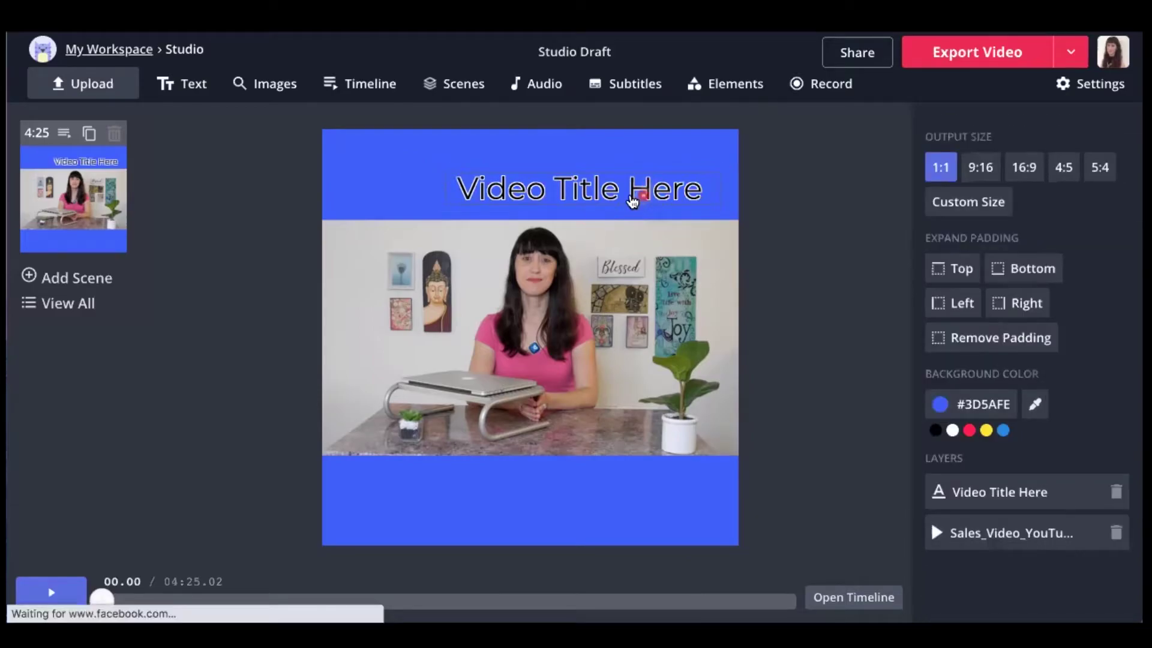
pyautogui.click(599, 205)
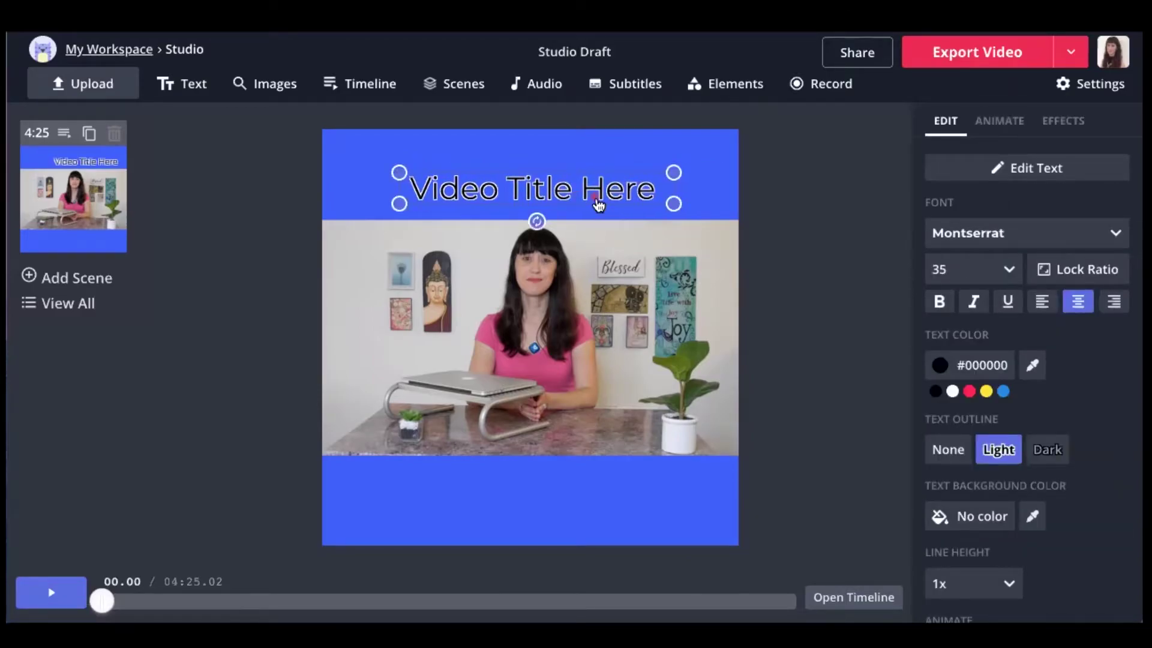
pyautogui.moveTo(599, 206); pyautogui.dragTo(597, 206)
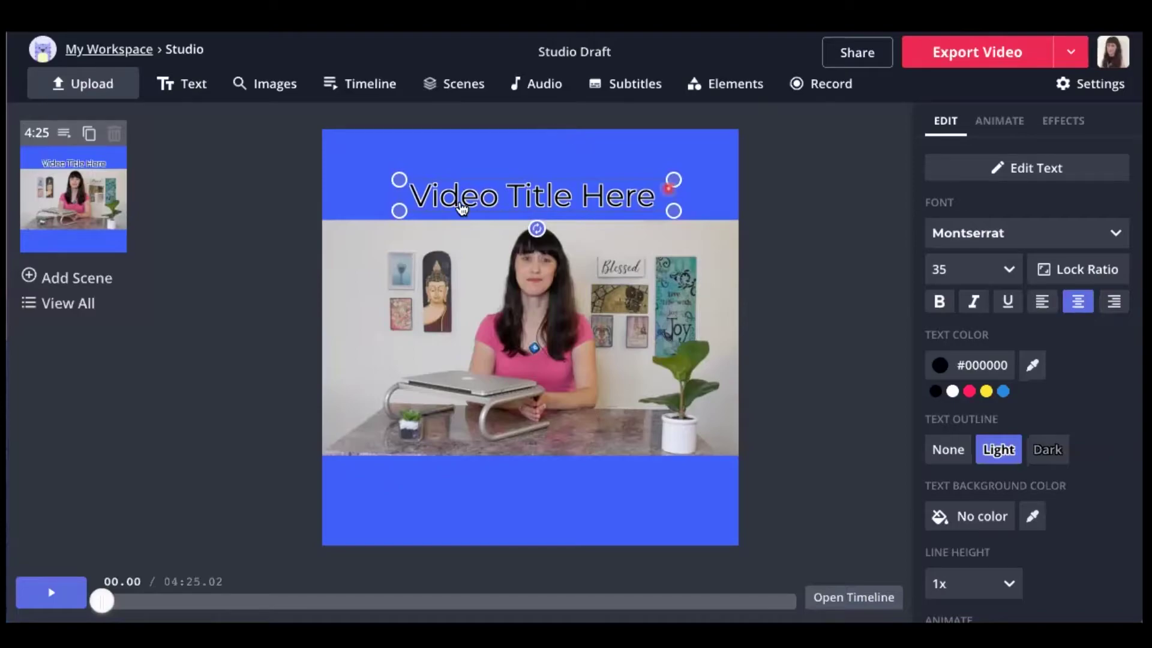
pyautogui.click(997, 455)
# Step: Remove the title's outline and make it white (#FFFFFF) Arial
pyautogui.click(966, 191)
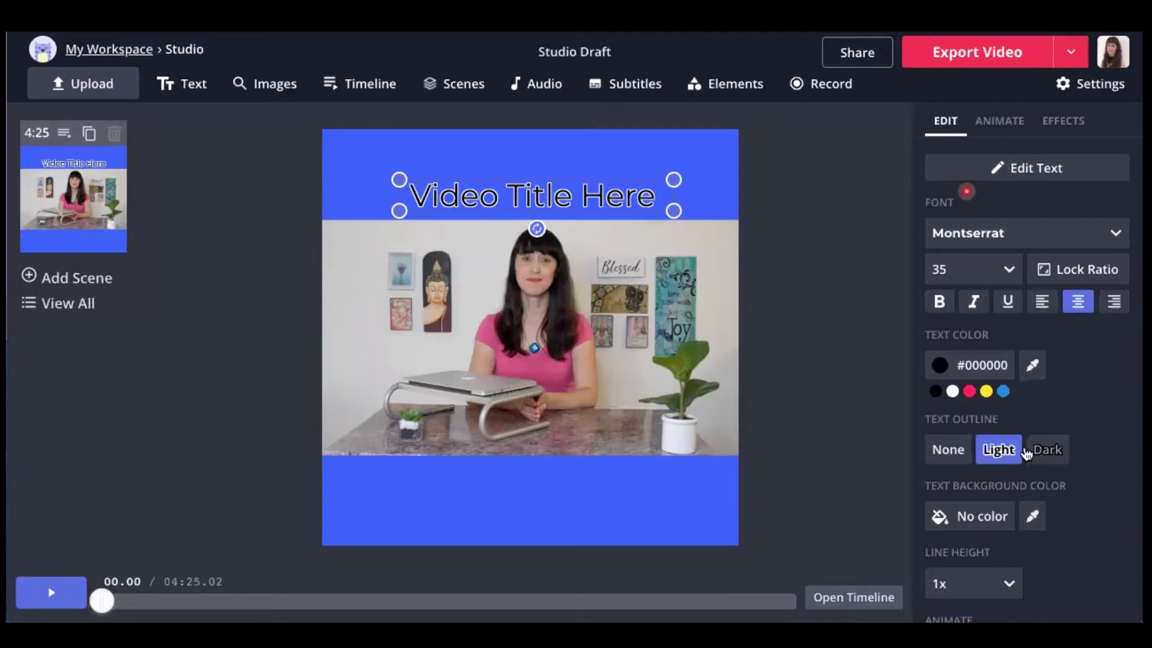
pyautogui.click(961, 454)
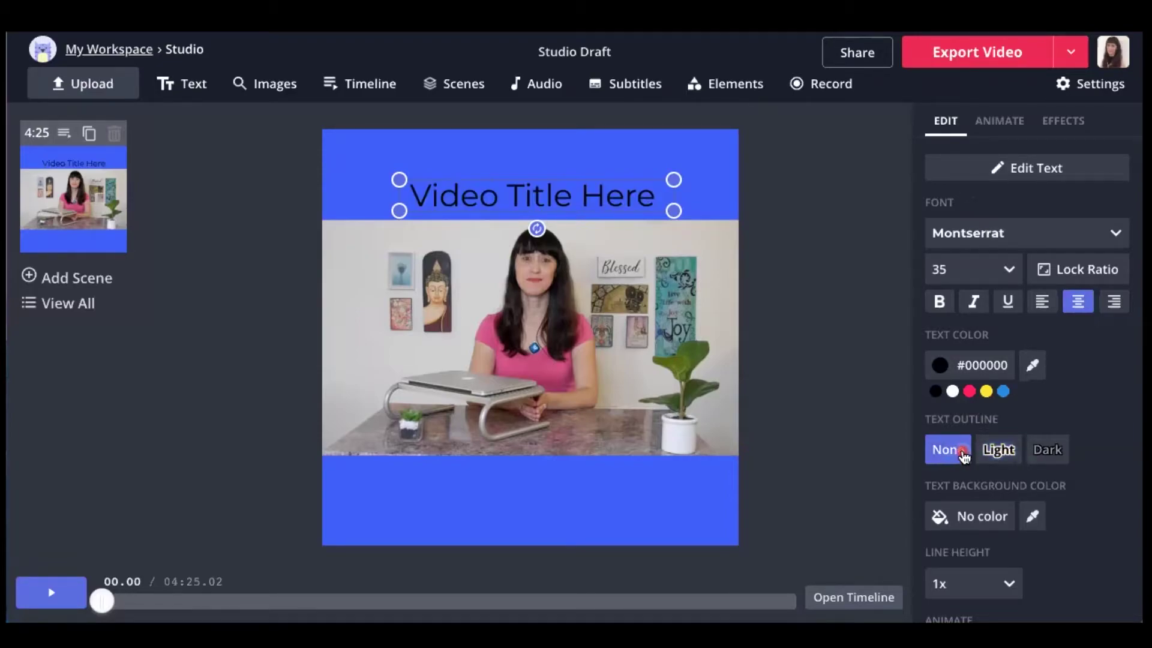
pyautogui.click(1070, 234)
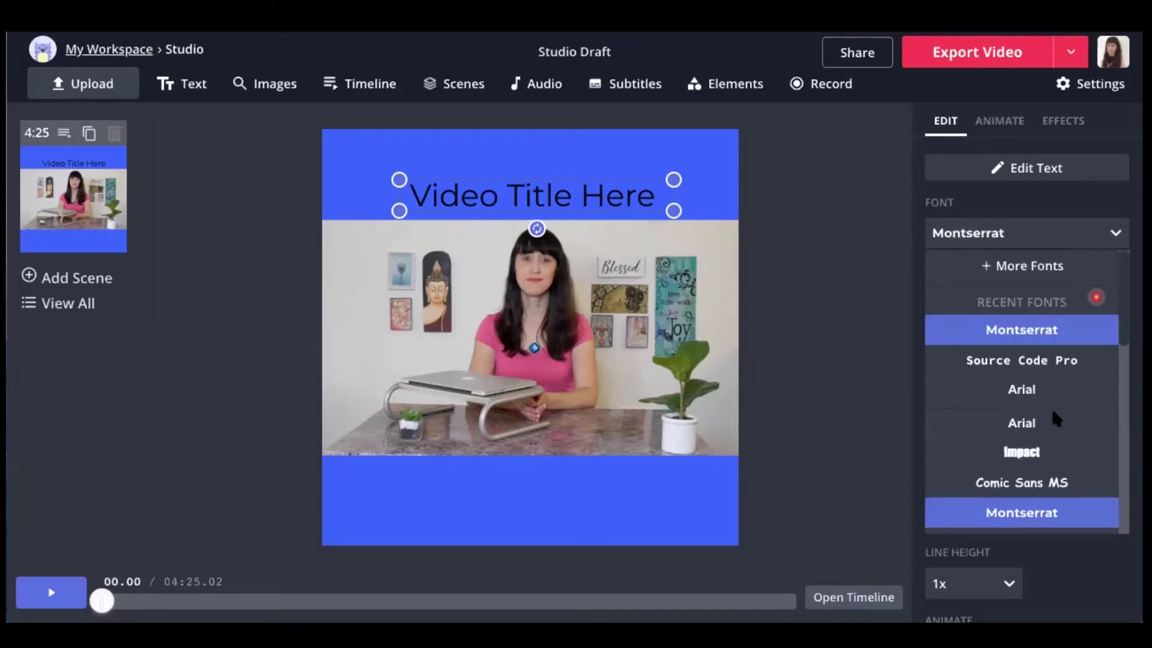
pyautogui.click(1049, 423)
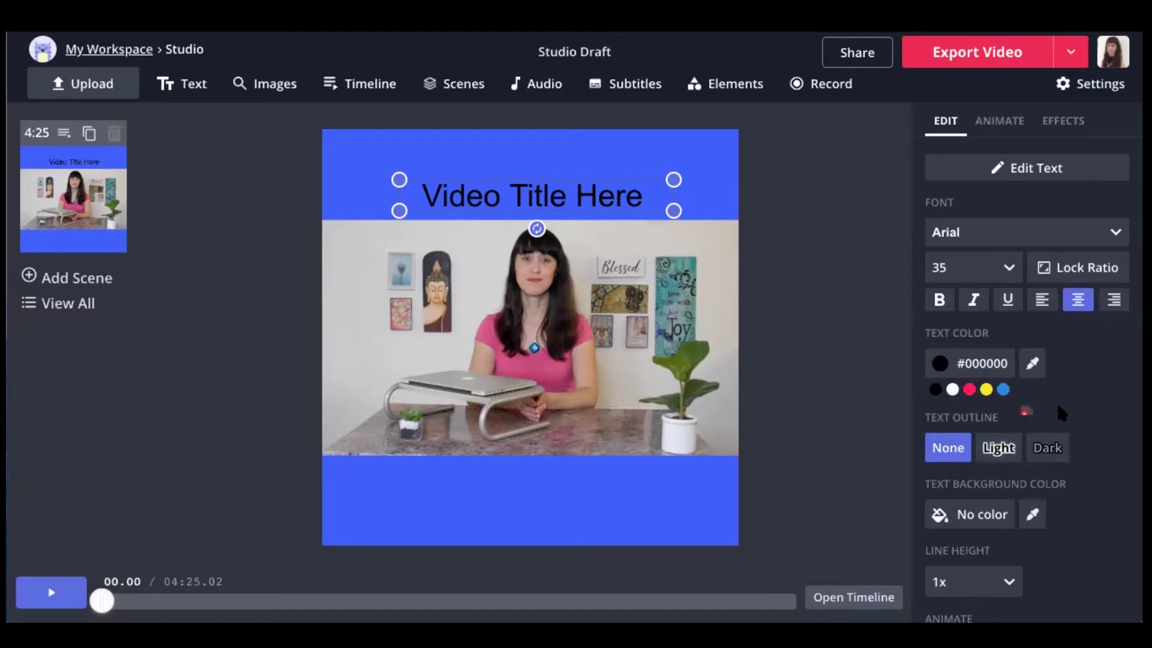
pyautogui.click(965, 370)
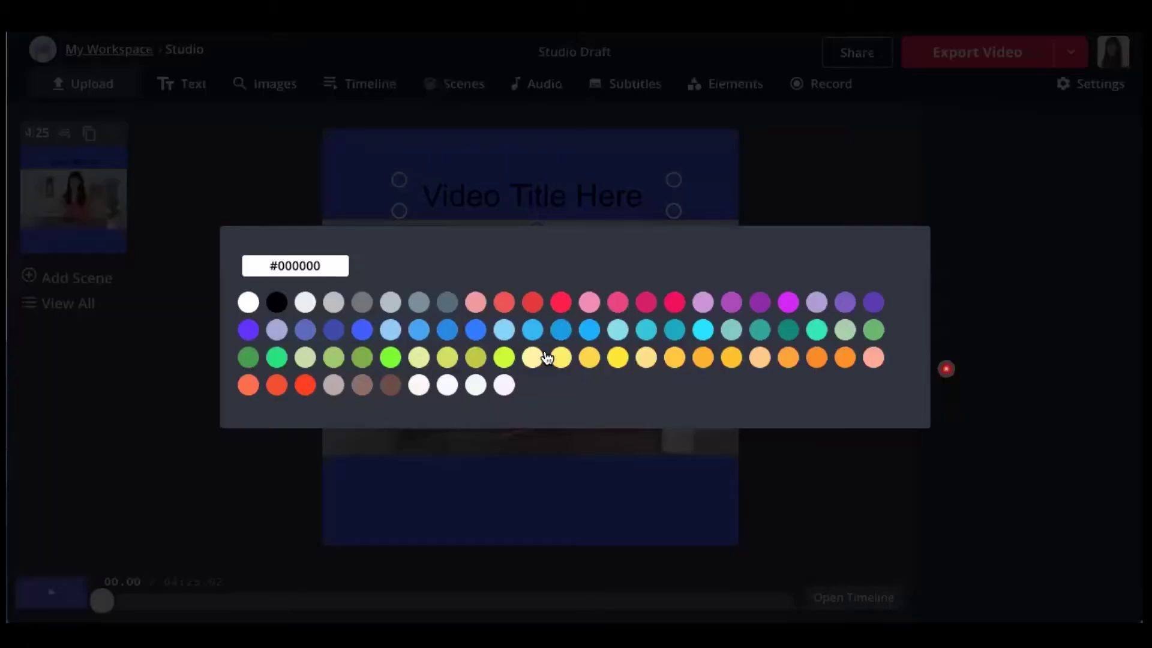
pyautogui.click(243, 309)
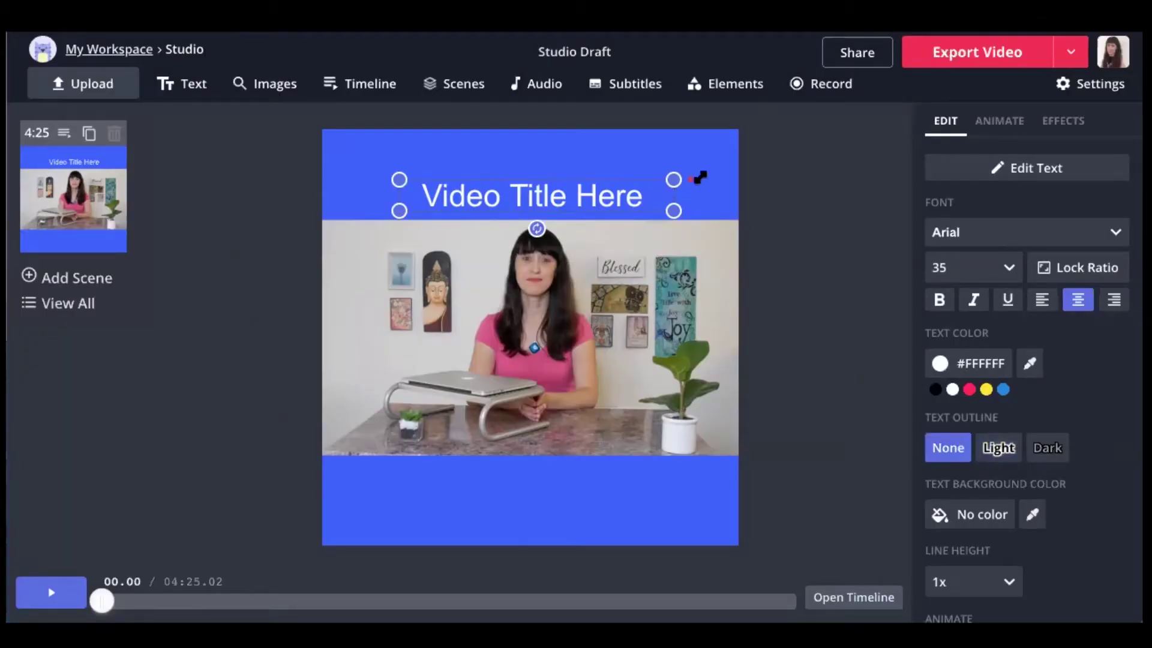
# Step: Enlarge the title to size 51 across the top band and deselect it
pyautogui.moveTo(397, 211); pyautogui.dragTo(360, 218)
pyautogui.click(698, 173)
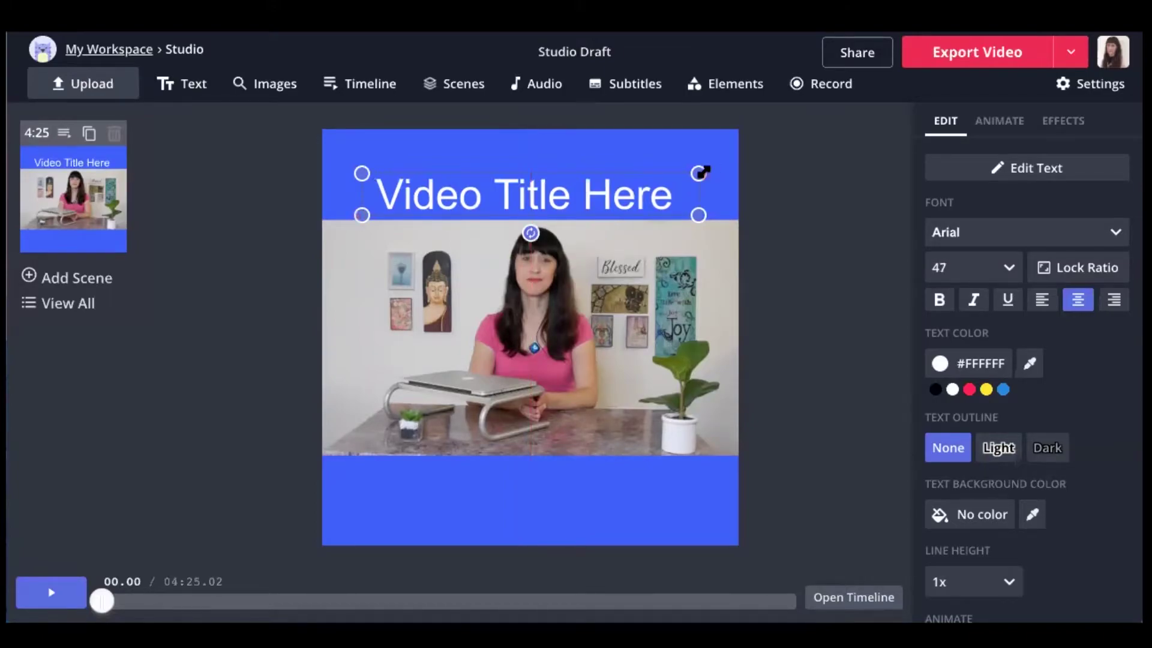
pyautogui.click(803, 456)
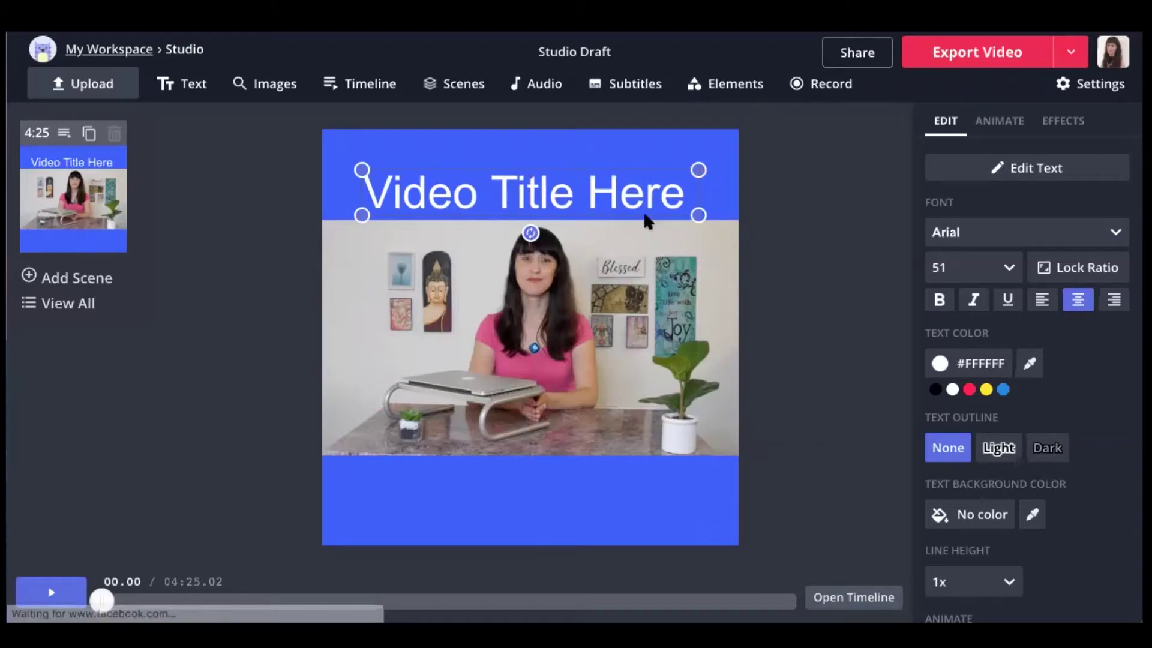
pyautogui.click(595, 198)
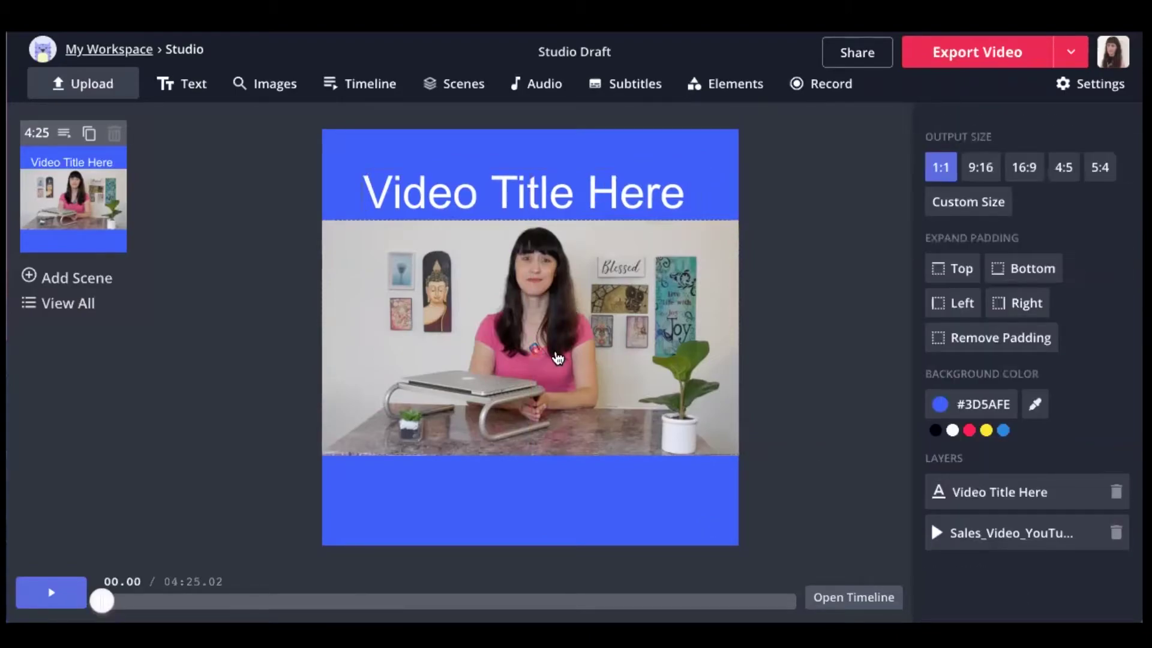
# Step: Select the video clip and bring up the Subtitles Auto-generate dialog
pyautogui.click(557, 358)
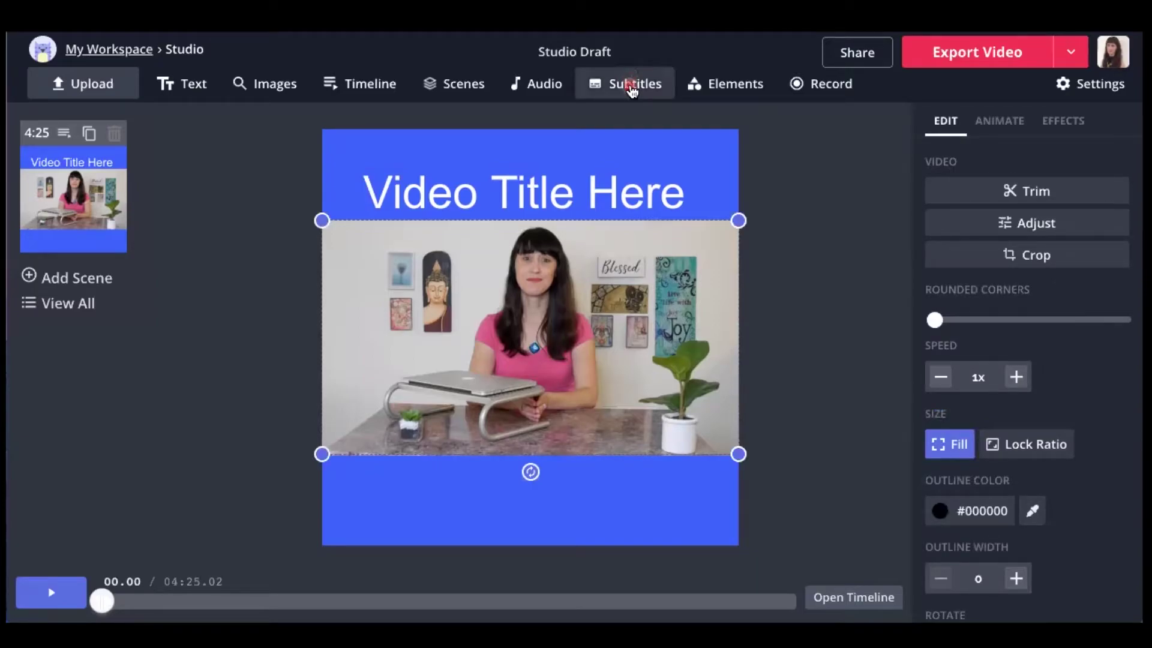
pyautogui.click(631, 87)
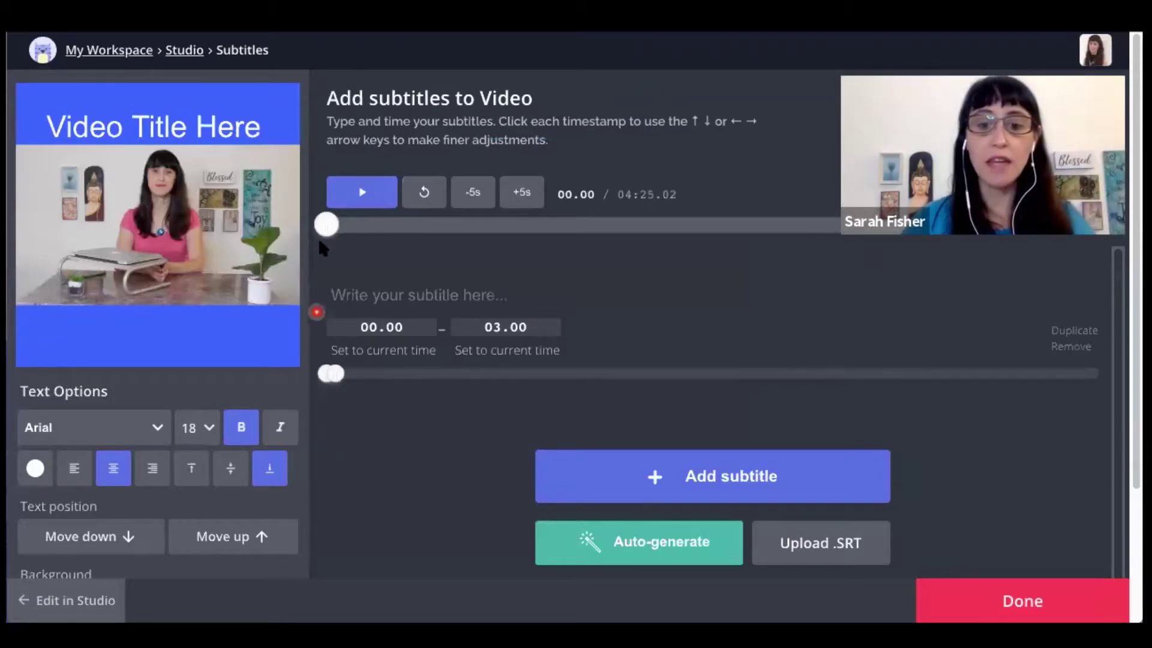
pyautogui.scroll(-2, 1131, 266)
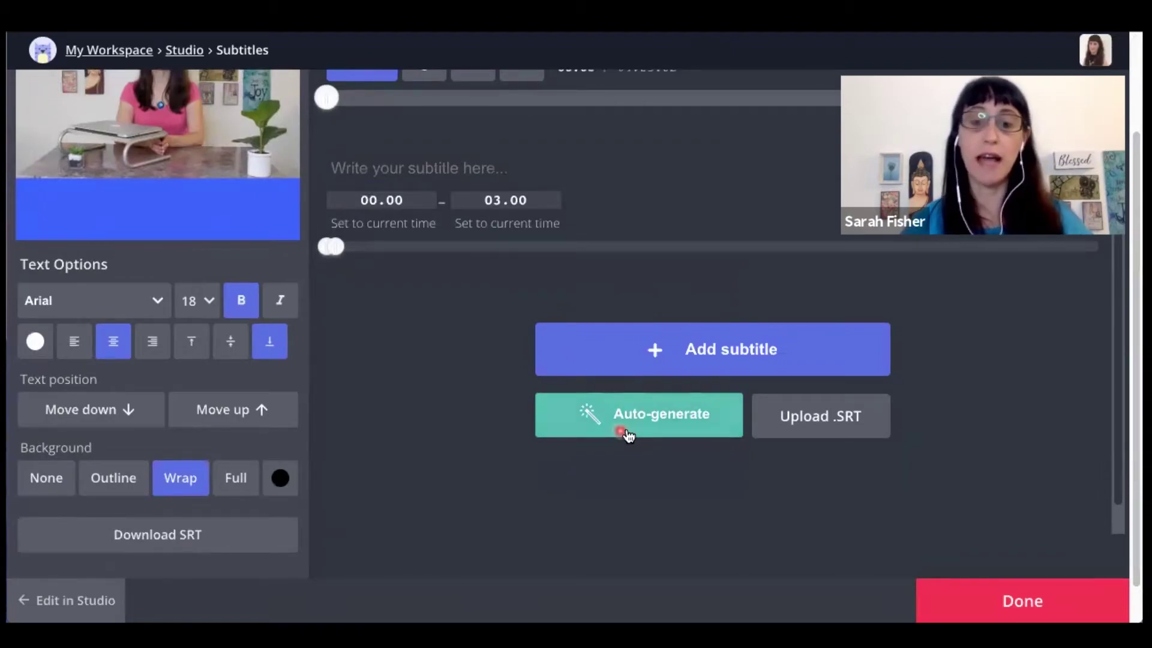
pyautogui.click(624, 427)
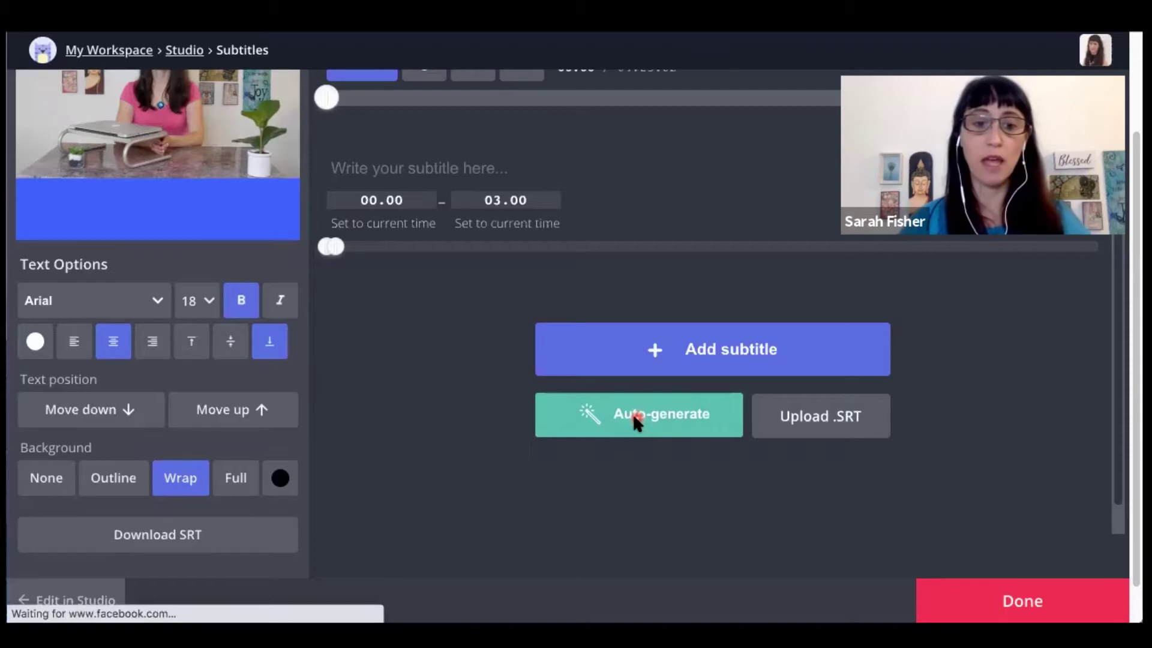
pyautogui.click(423, 402)
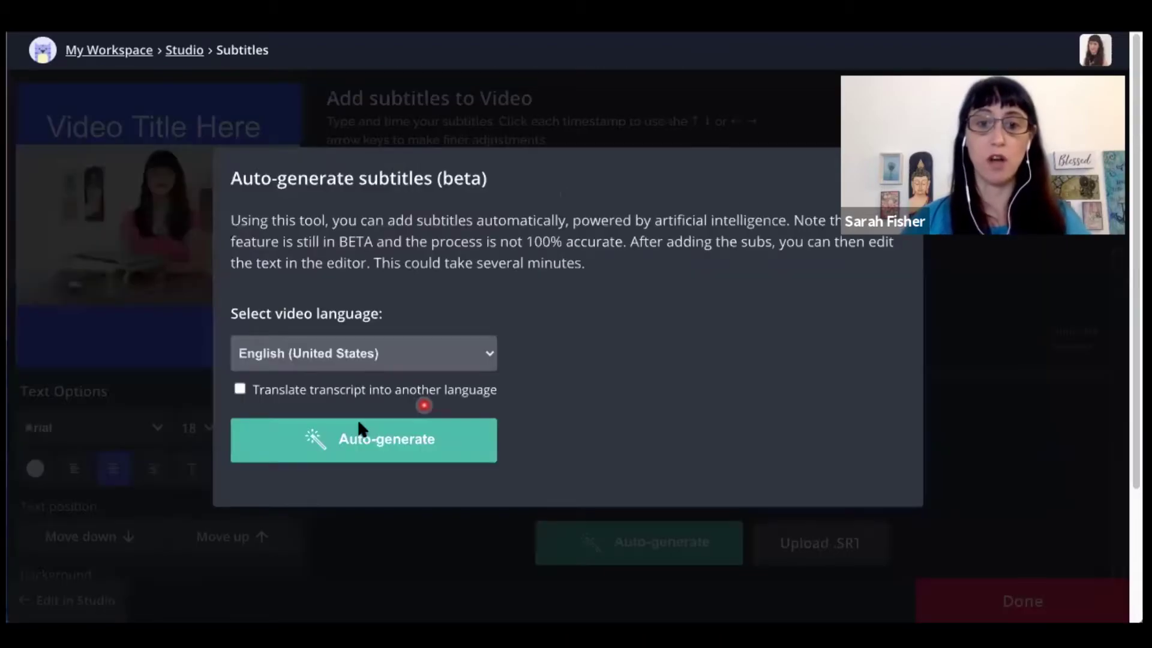
# Step: Auto-generate English (United States) subtitles and play the preview to check the captions
pyautogui.click(381, 445)
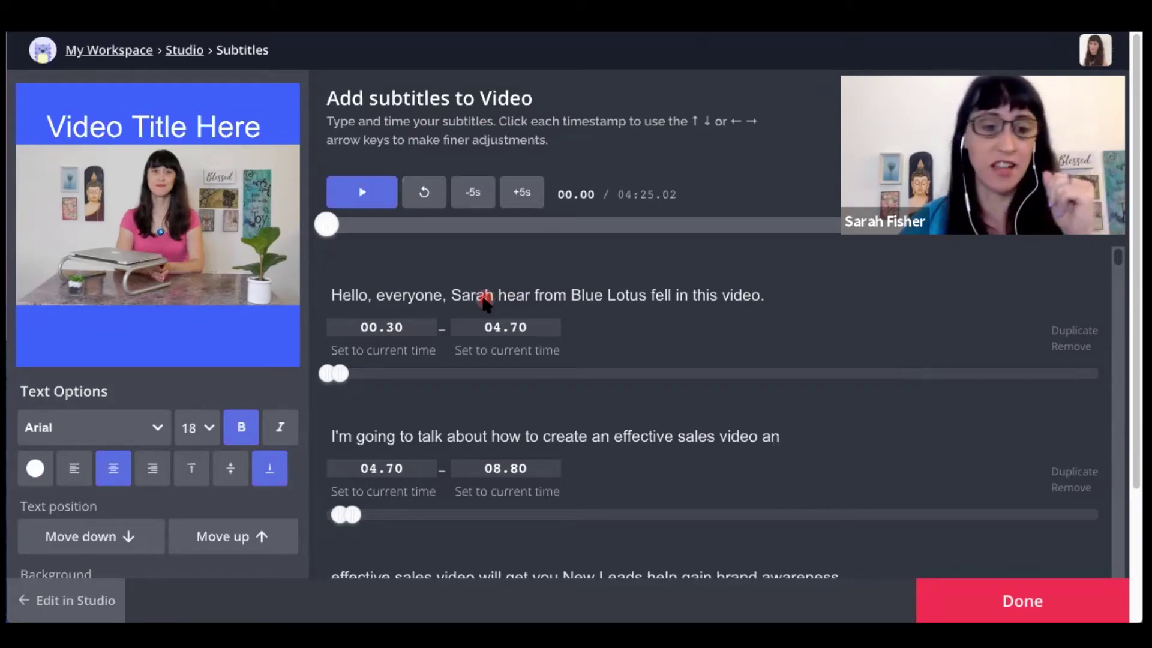
pyautogui.click(362, 186)
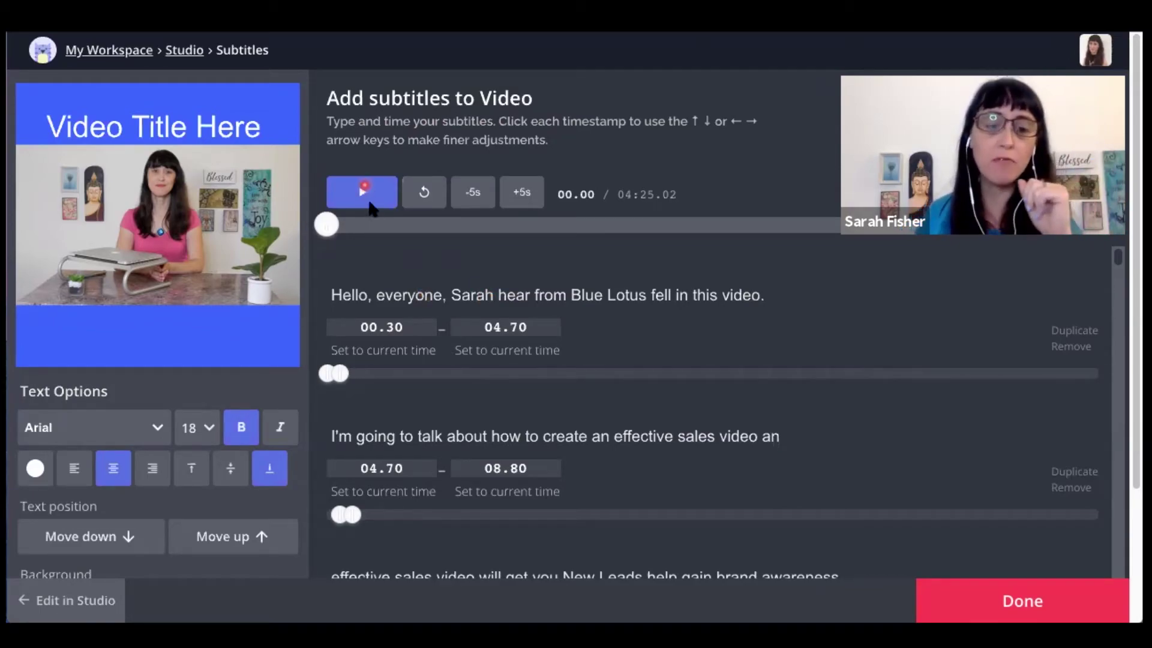
pyautogui.click(399, 201)
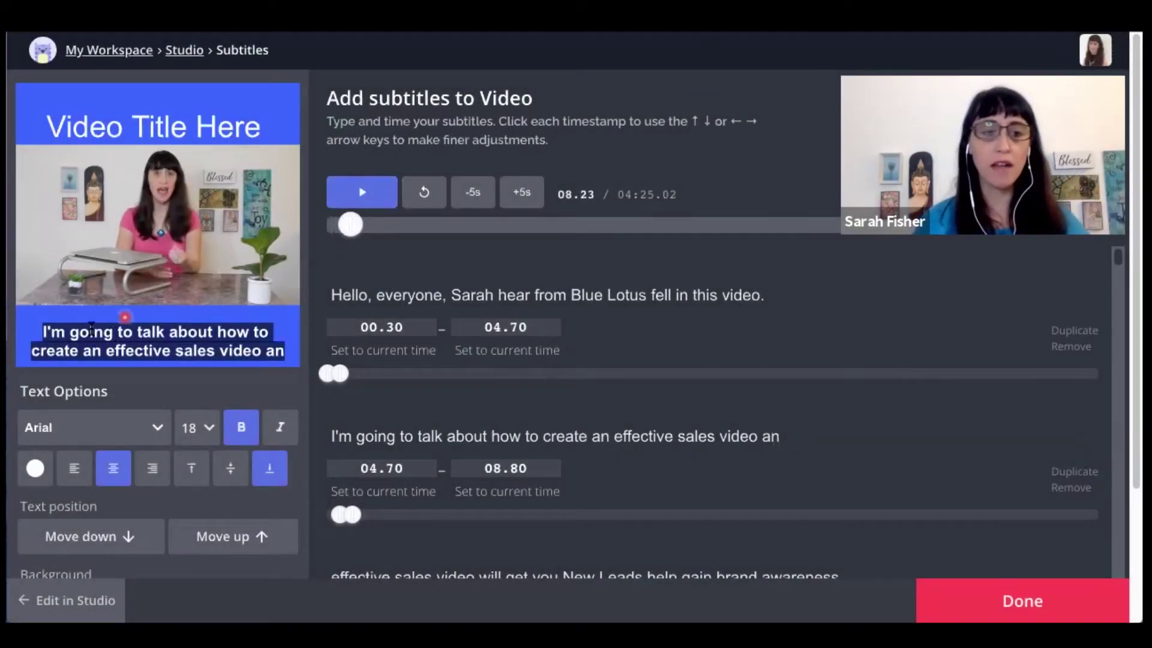
pyautogui.click(111, 332)
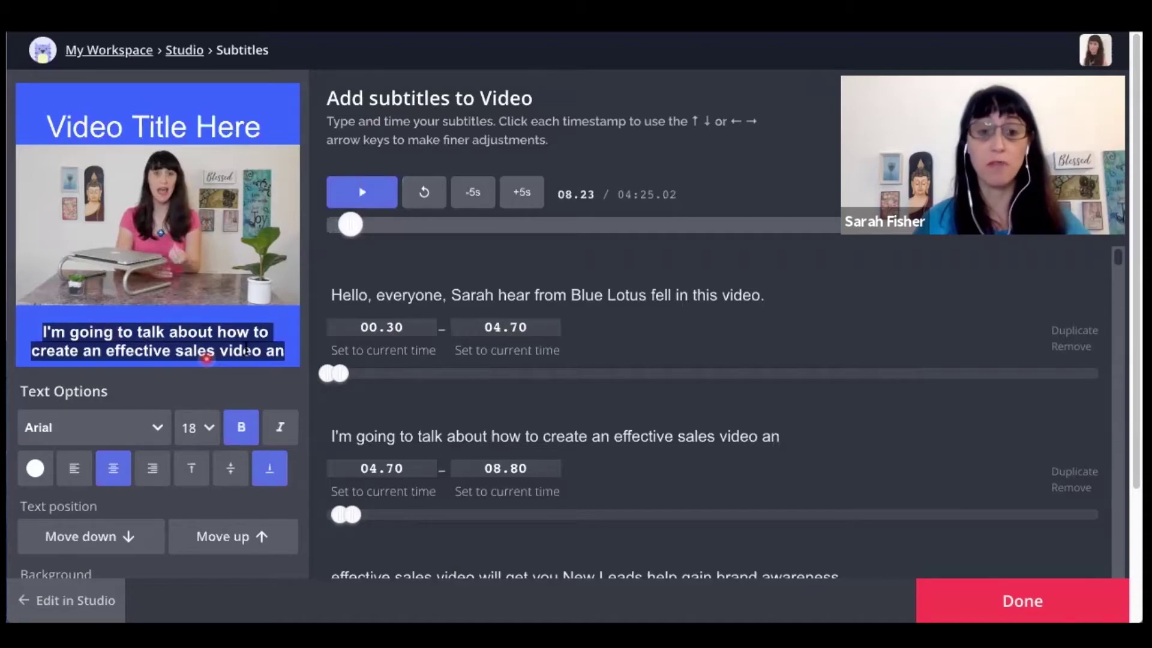
pyautogui.click(269, 351)
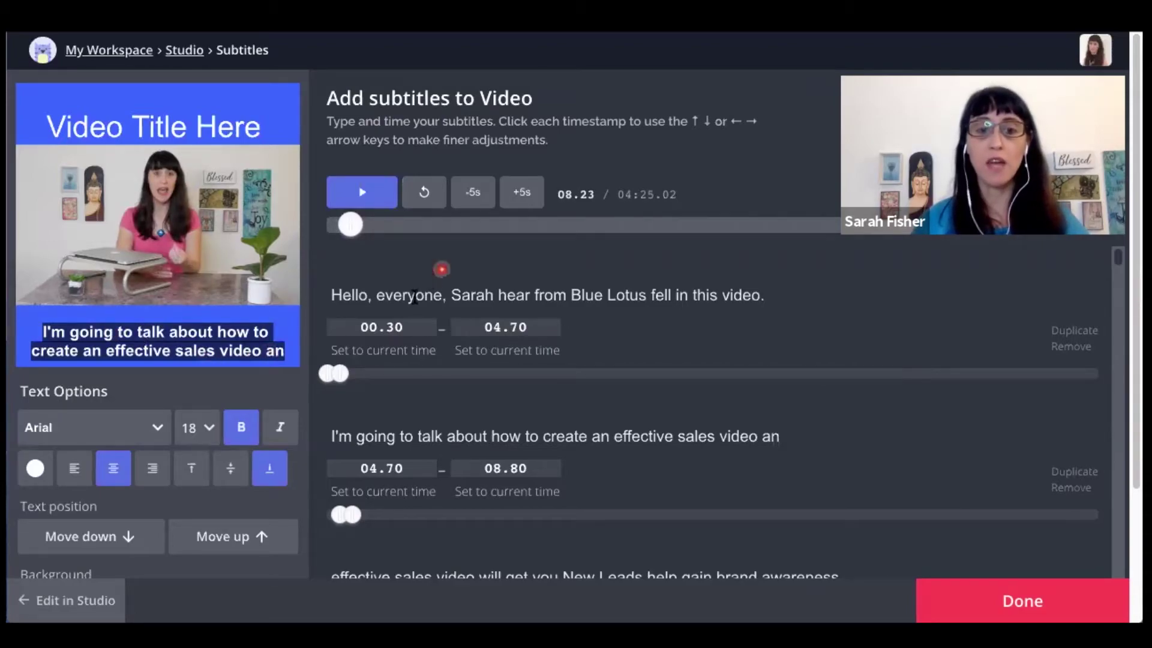
# Step: Correct the first subtitle from 'hear from Blue Lotus fell' to 'here from Blue Lotus Films'
pyautogui.click(414, 297)
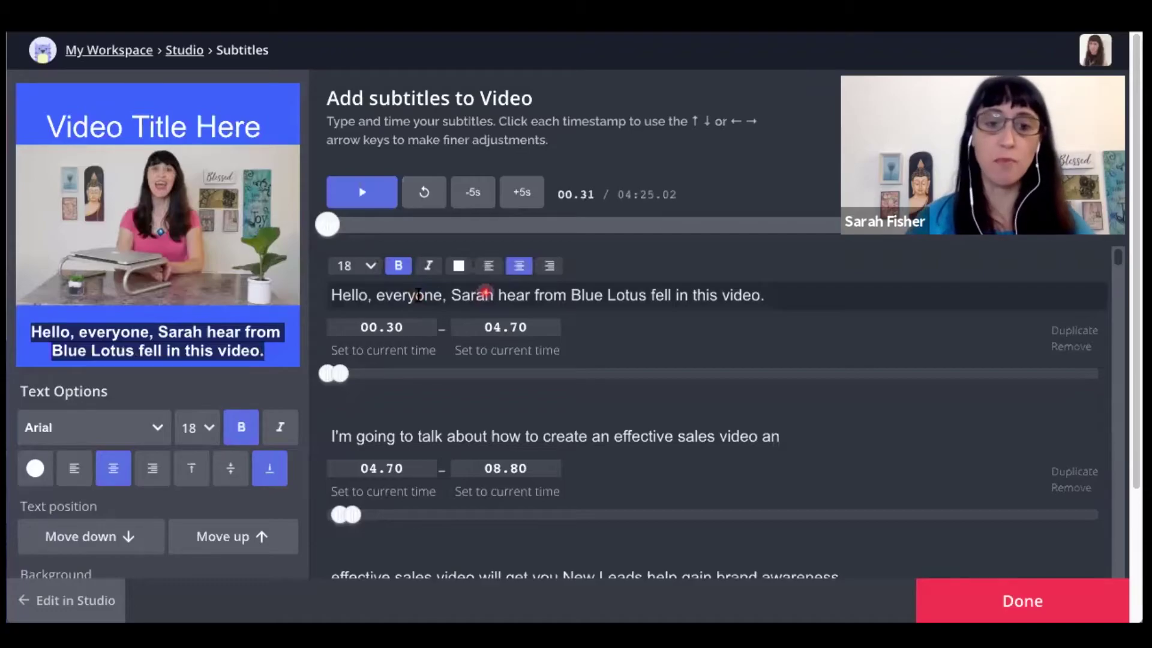
pyautogui.click(418, 295)
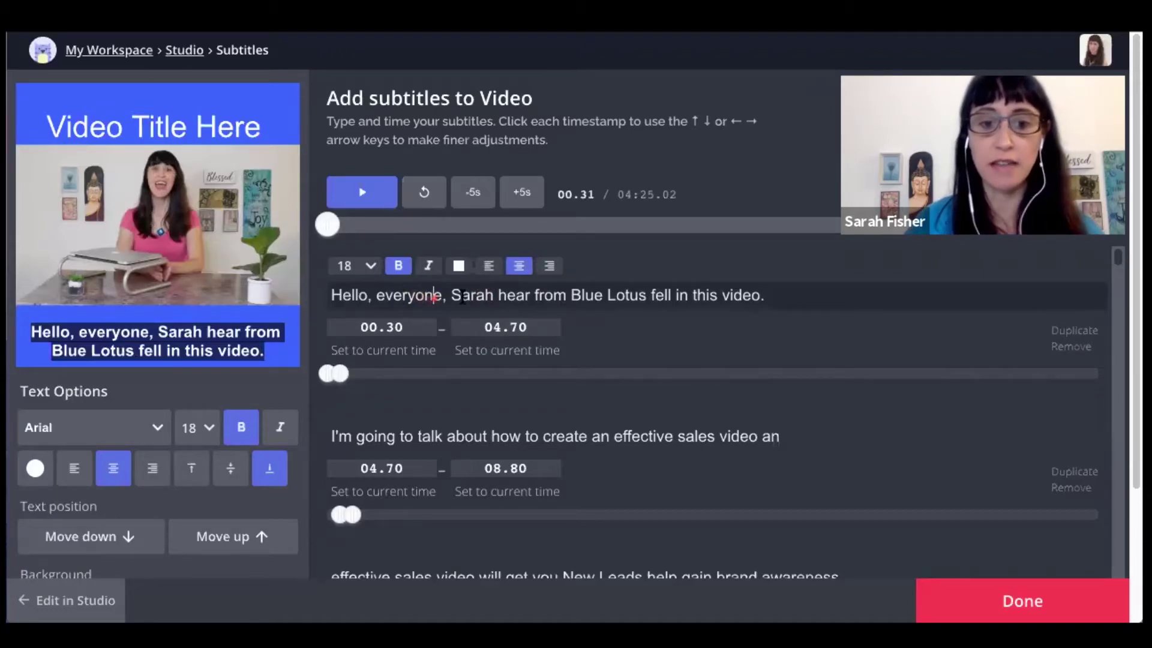
pyautogui.click(445, 296)
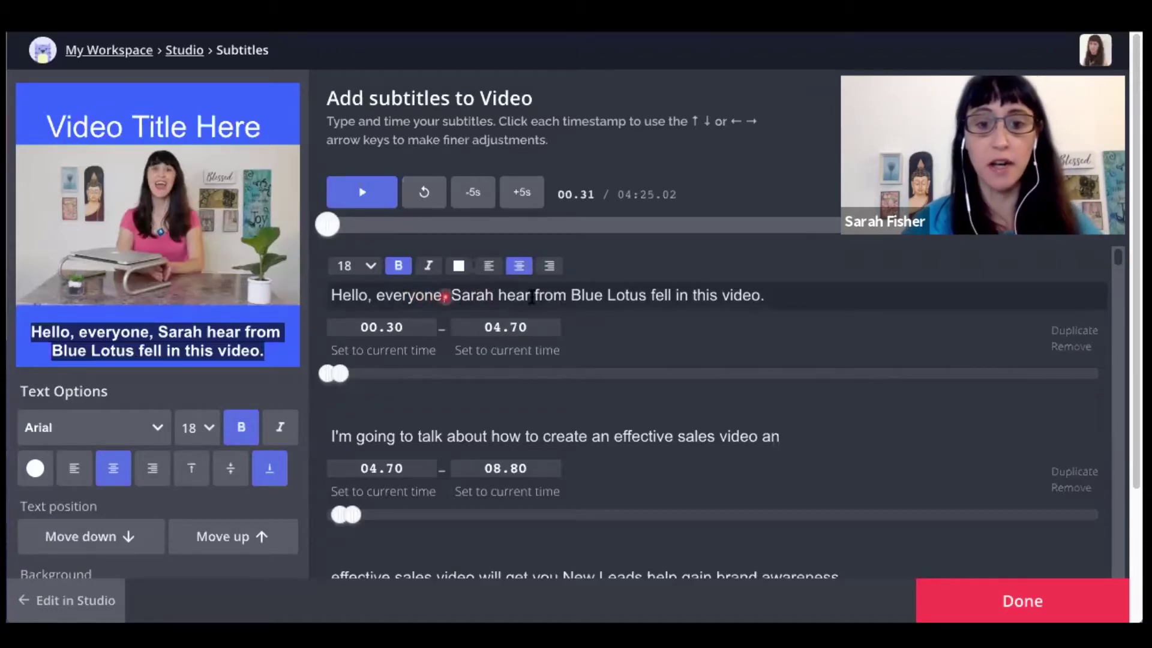
pyautogui.click(691, 311)
pyautogui.press('BackSpace')
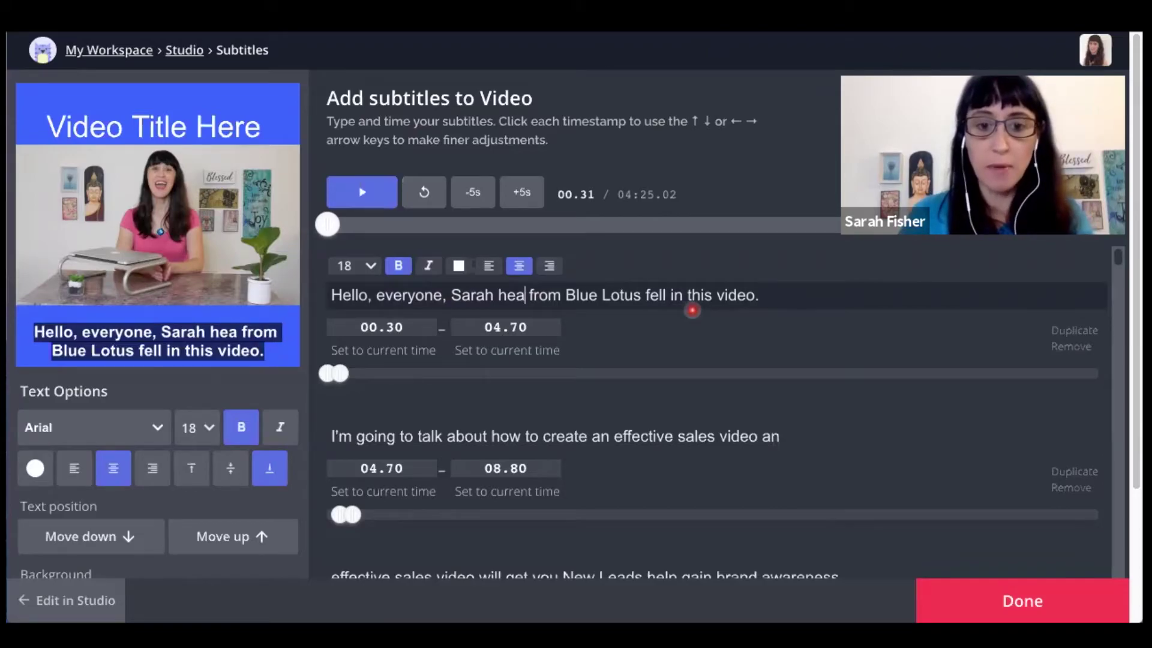
pyautogui.write('re')
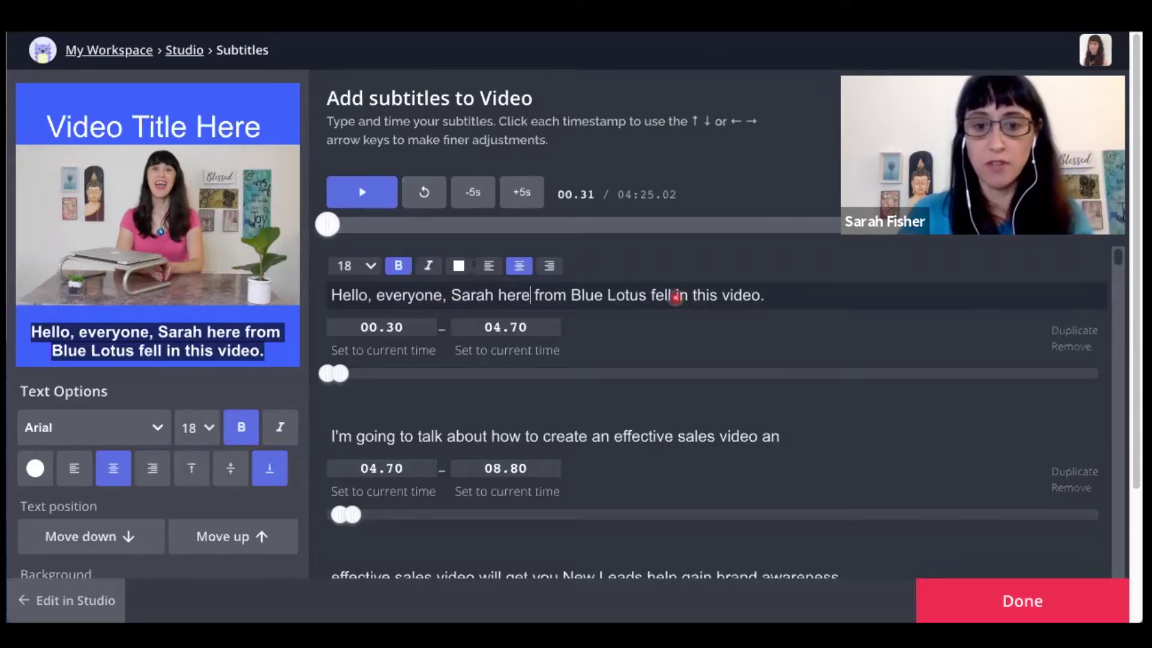
pyautogui.click(675, 296)
pyautogui.press('BackSpace')
pyautogui.press('BackSpace')
pyautogui.press('BackSpace')
pyautogui.press('BackSpace')
pyautogui.press('BackSpace')
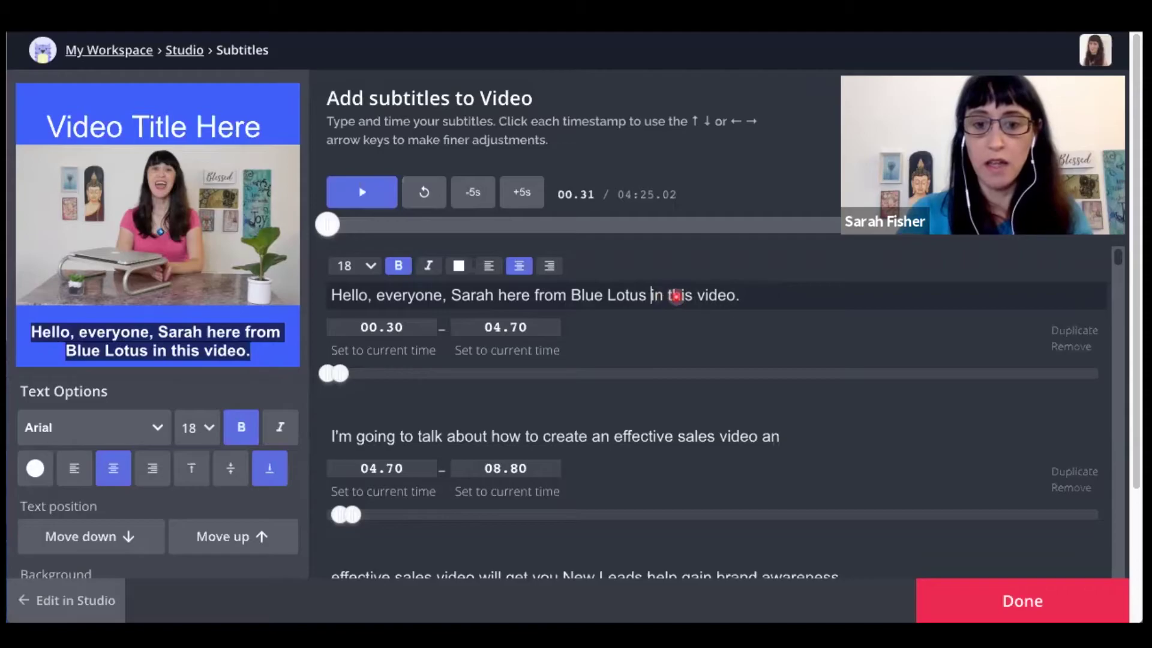
pyautogui.write('Films')
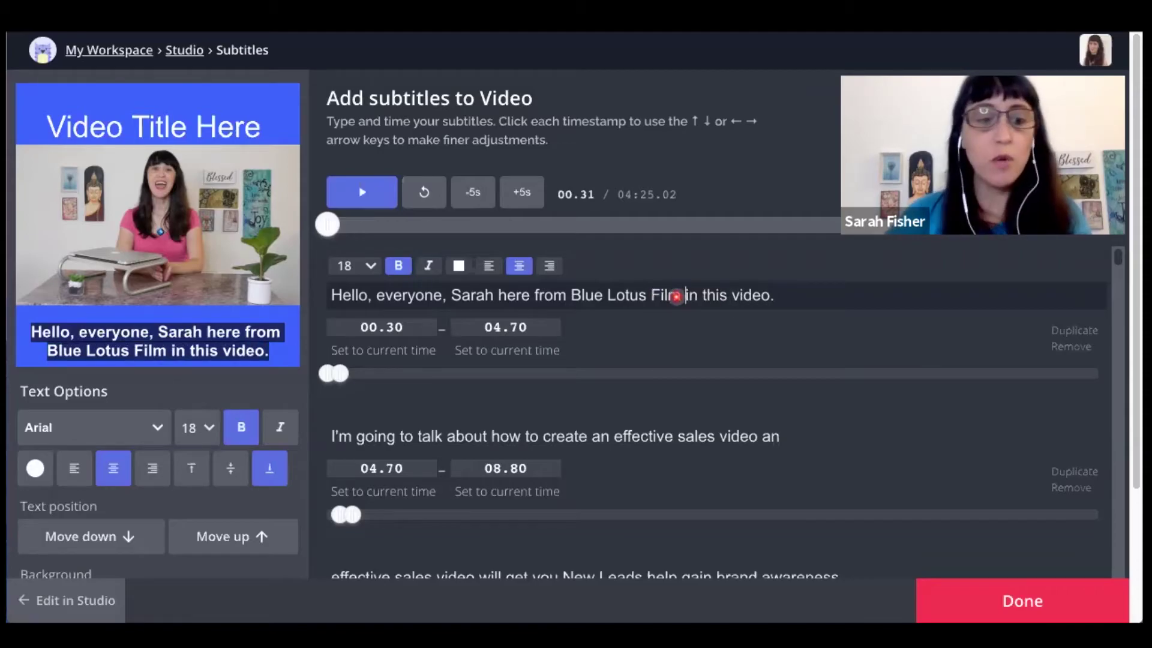
pyautogui.click(743, 211)
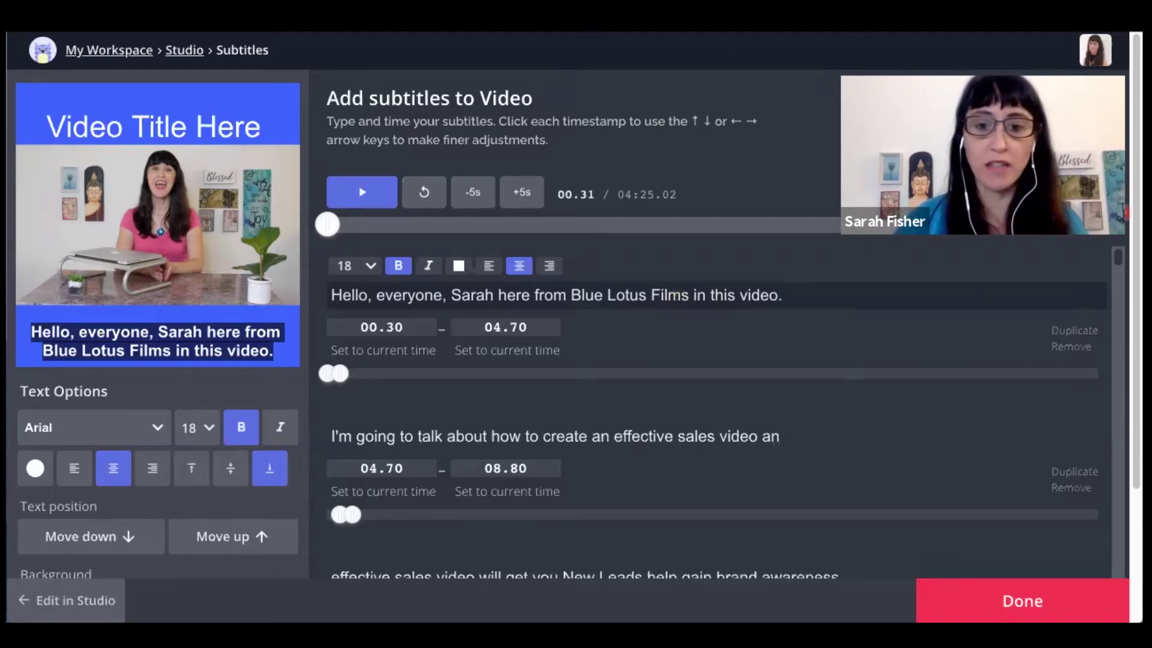
# Step: Reselect the corrected first subtitle line, spanning 00.30 to 04.70, and review its settings
pyautogui.click(375, 383)
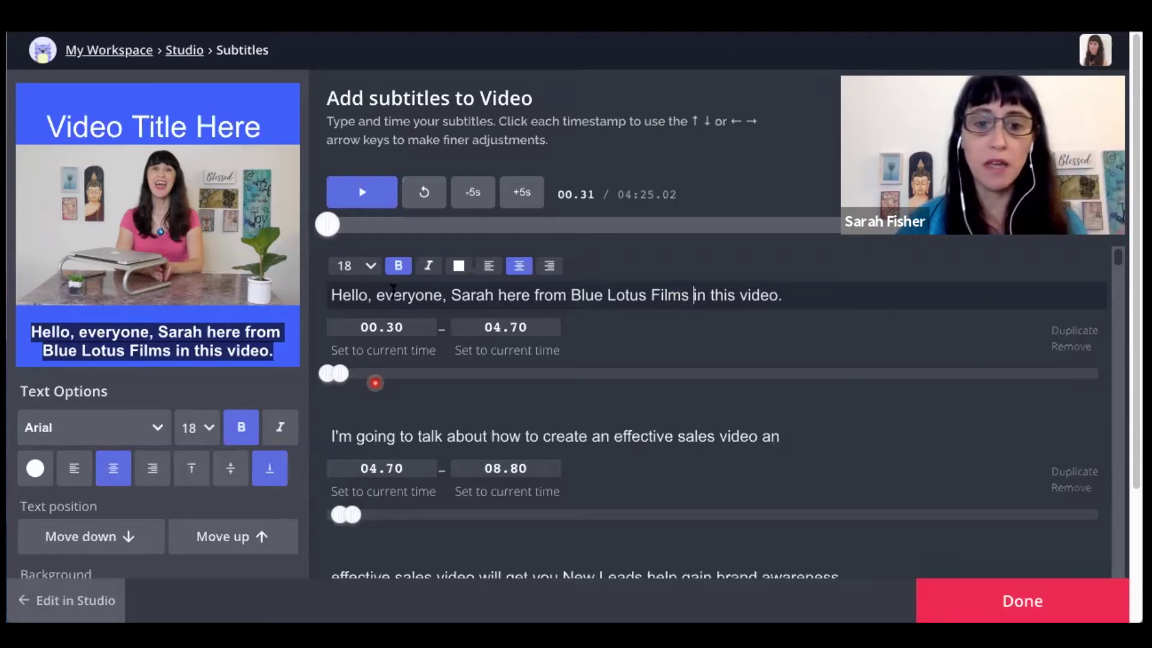
pyautogui.click(467, 297)
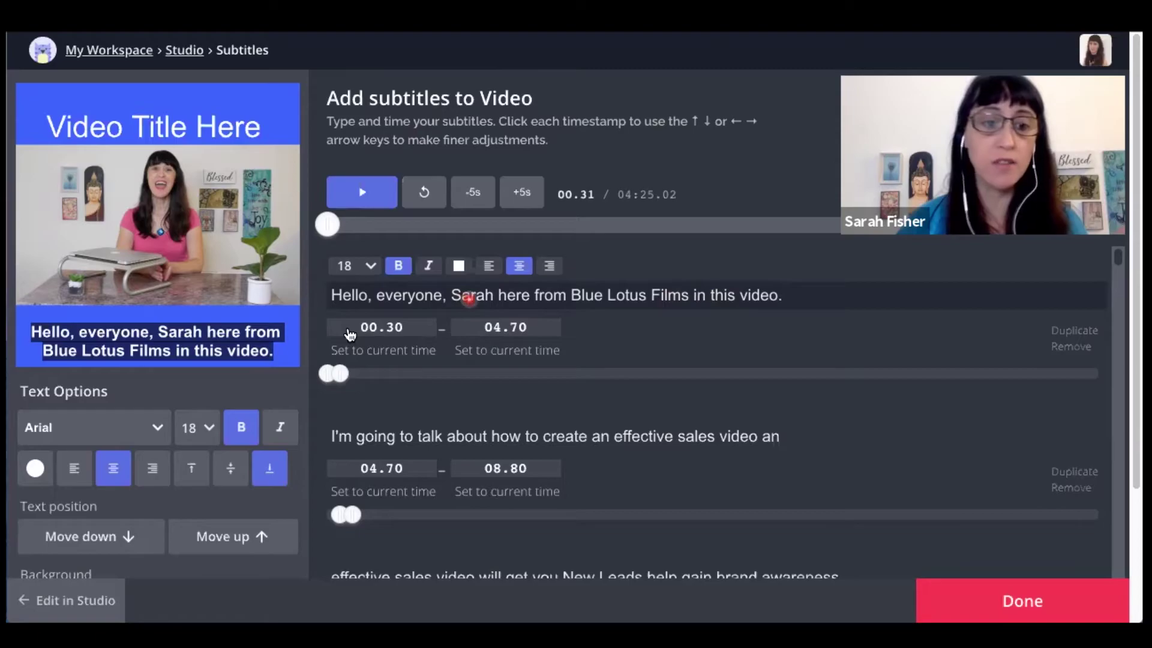
pyautogui.click(171, 360)
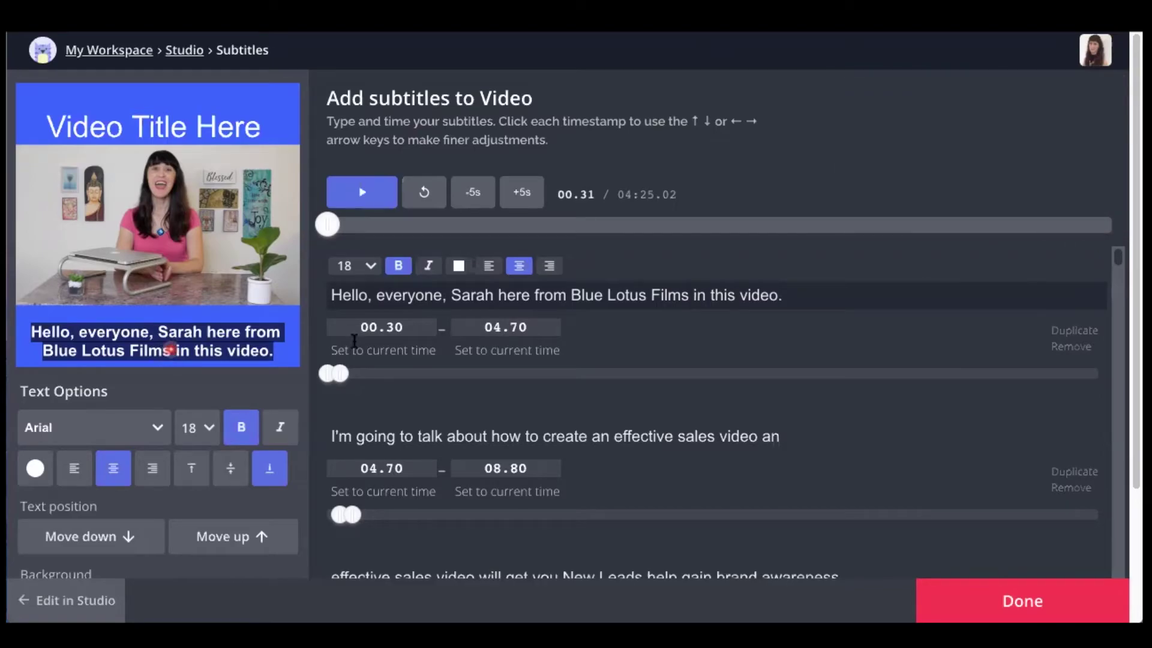
pyautogui.click(837, 280)
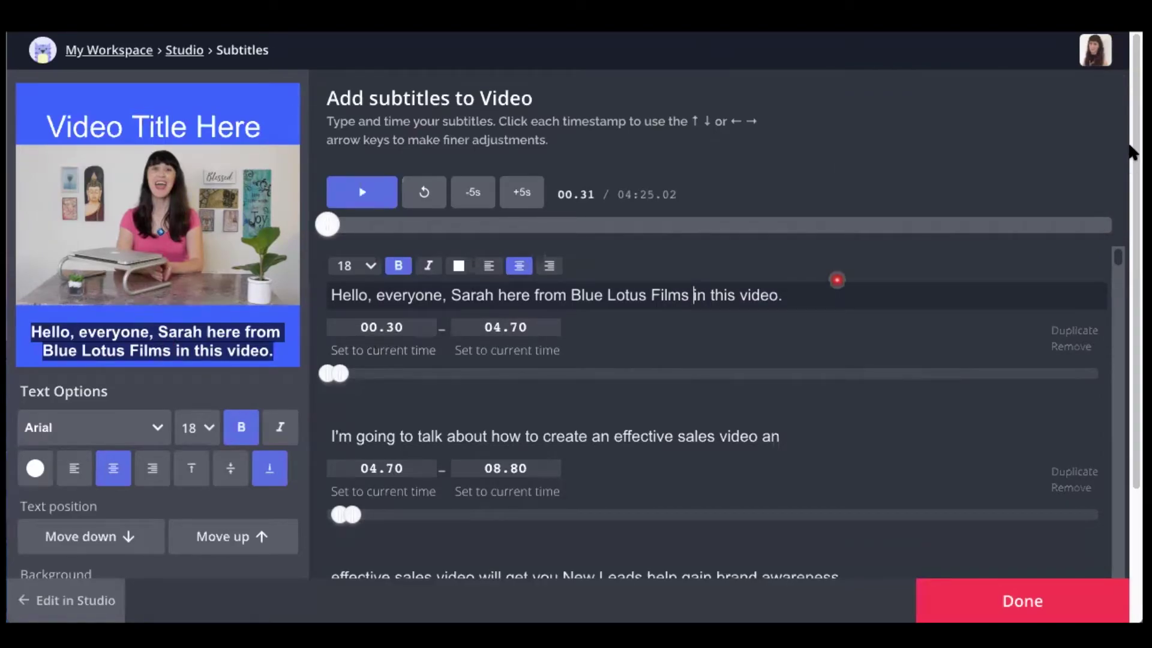
# Step: Try Source Code Pro for the subtitle font, then return to Arial
pyautogui.scroll(-2, 1130, 153)
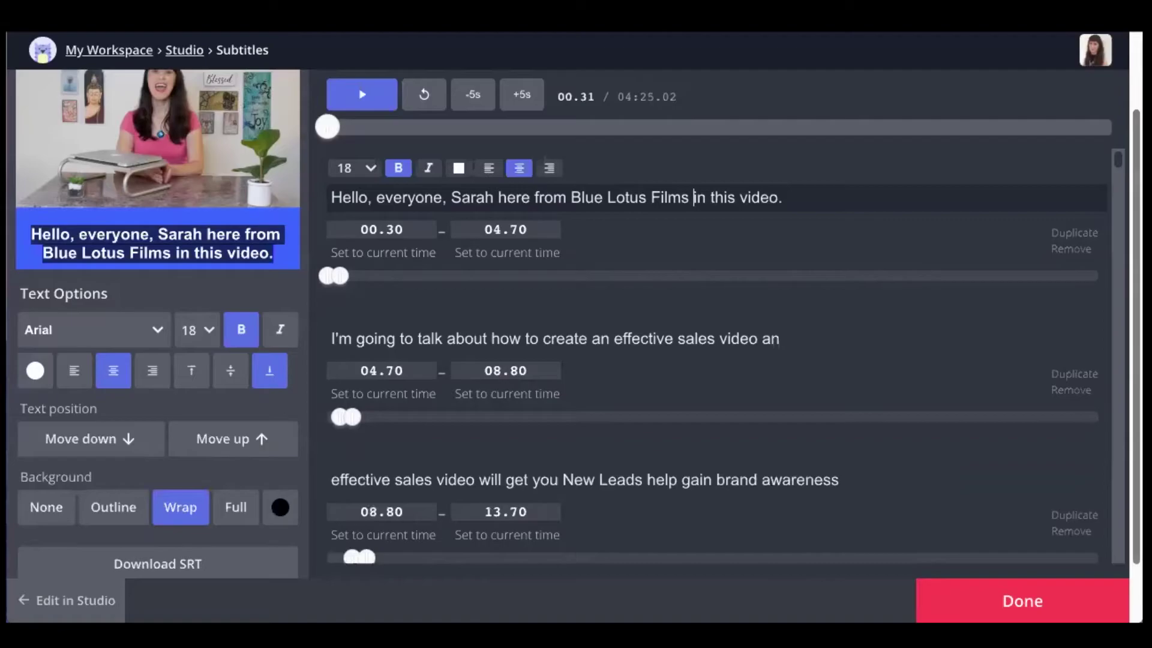
pyautogui.scroll(-1, 1131, 153)
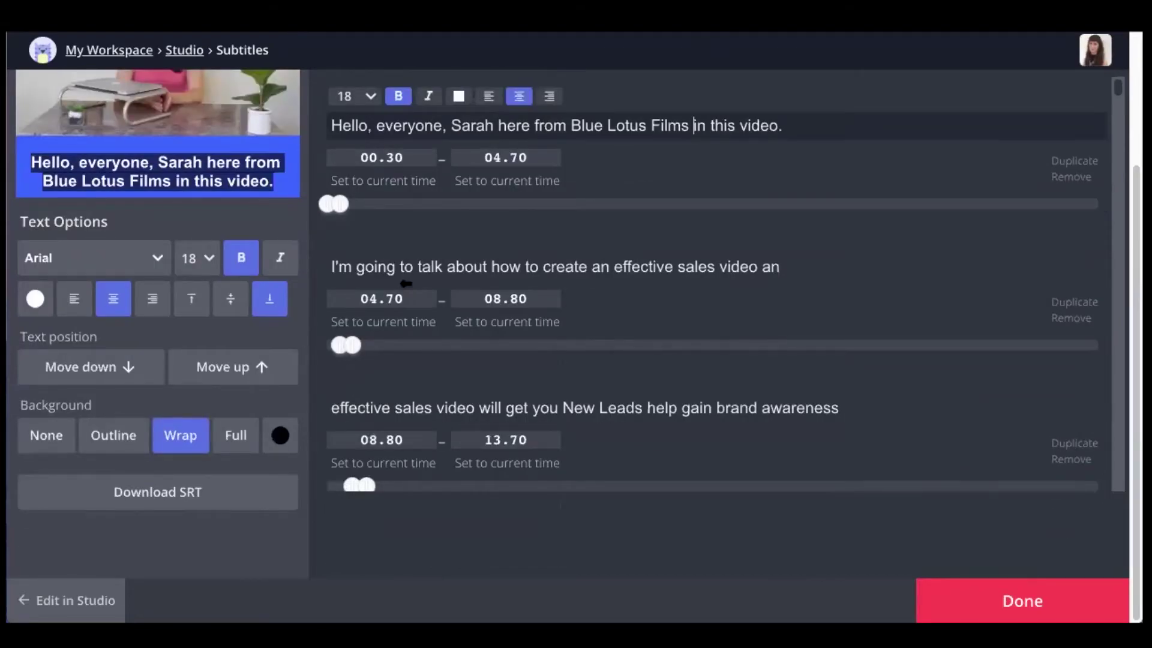
pyautogui.scroll(3, 1131, 101)
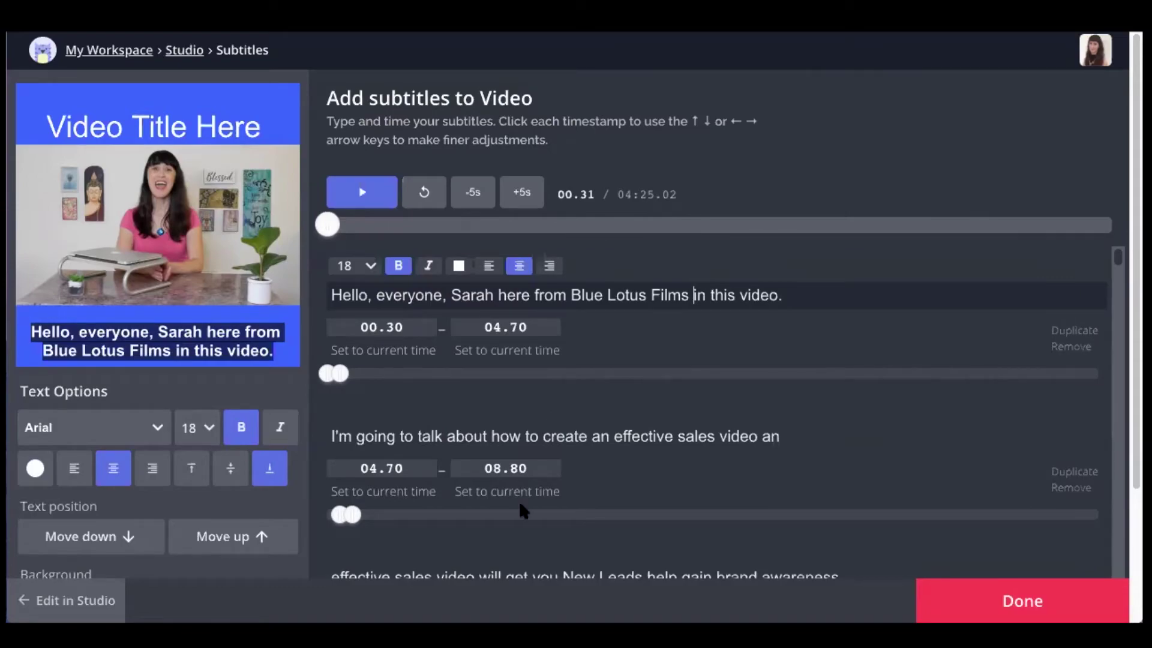
pyautogui.click(300, 392)
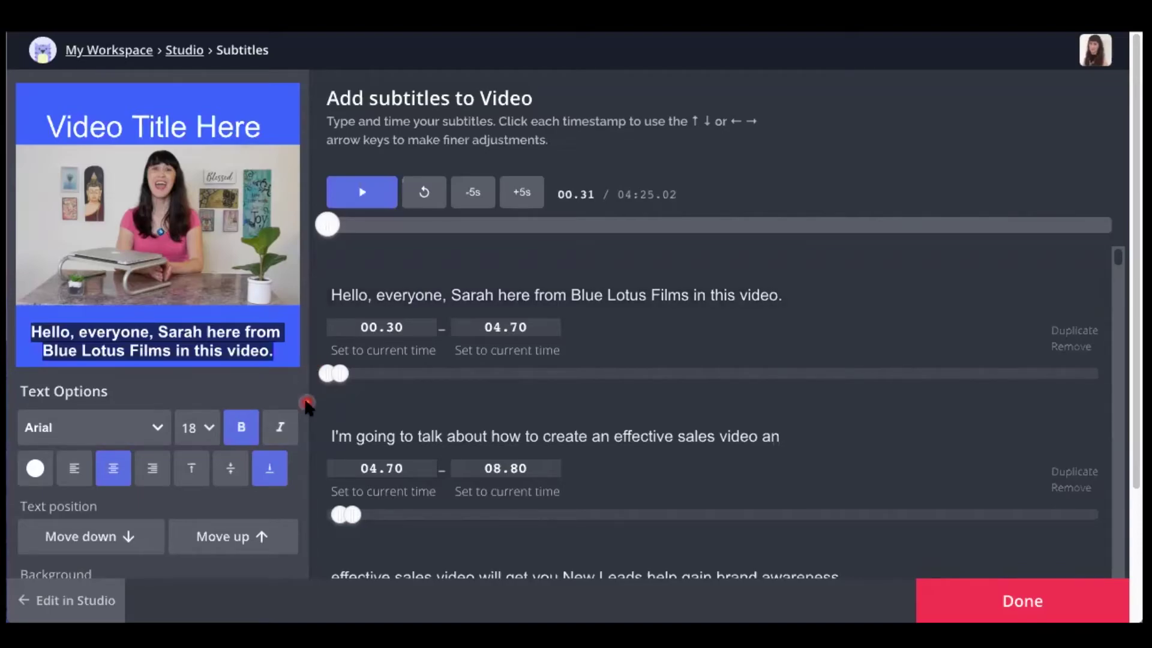
pyautogui.scroll(-1, 305, 398)
pyautogui.scroll(-2, 304, 398)
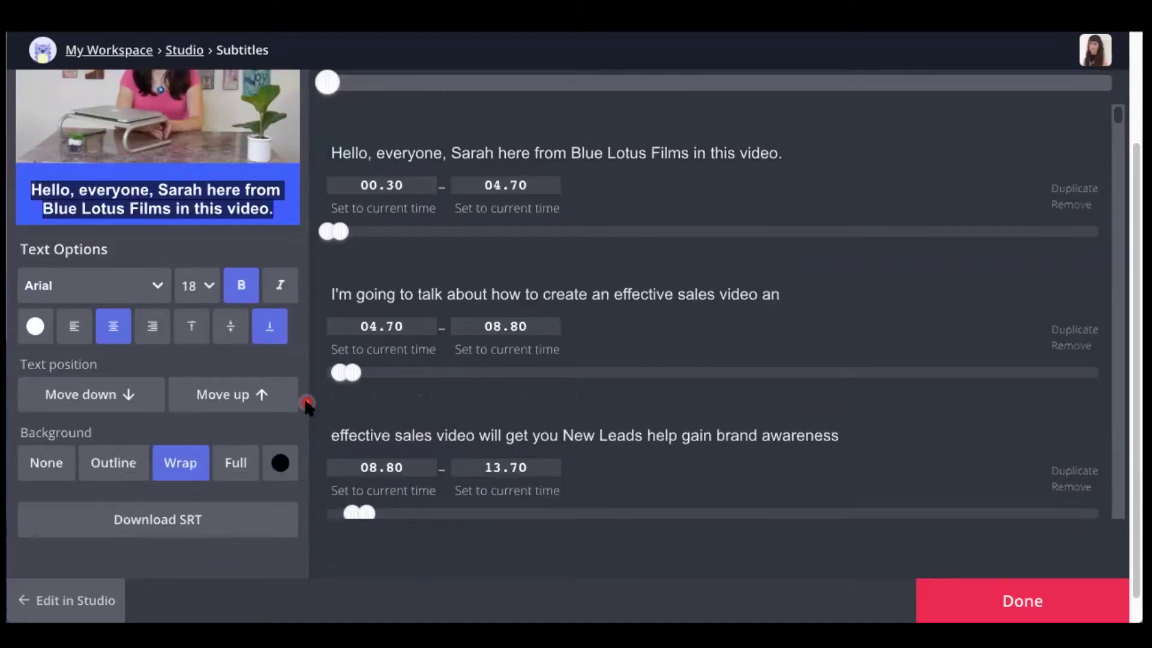
pyautogui.click(153, 288)
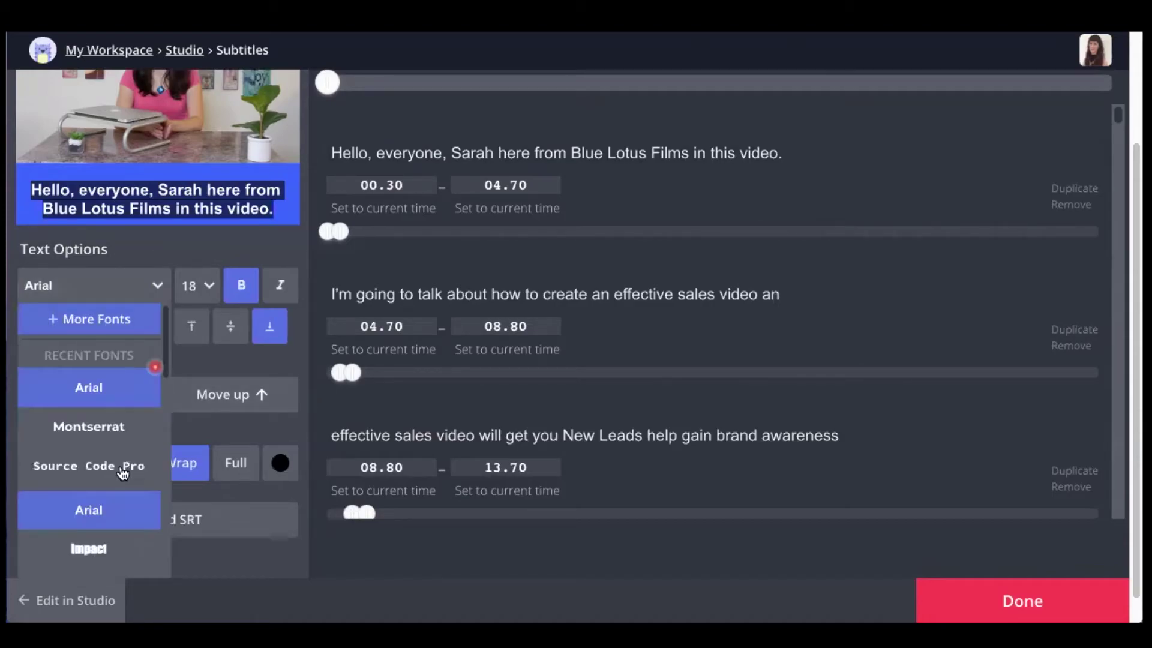
pyautogui.click(122, 472)
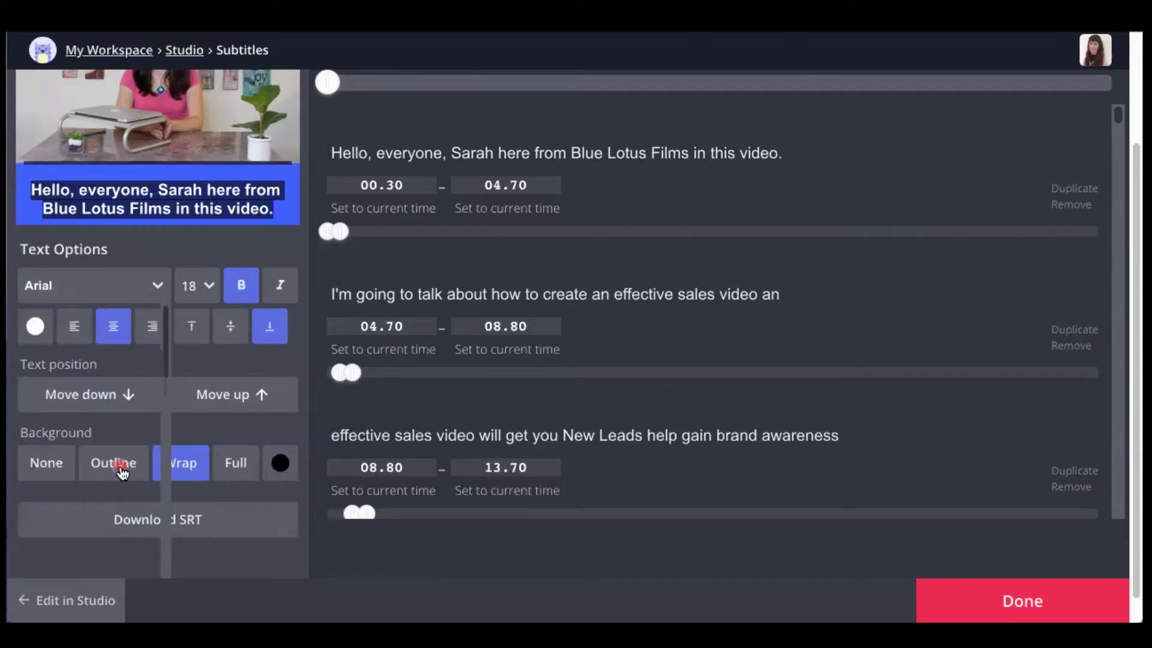
pyautogui.click(131, 294)
pyautogui.click(129, 419)
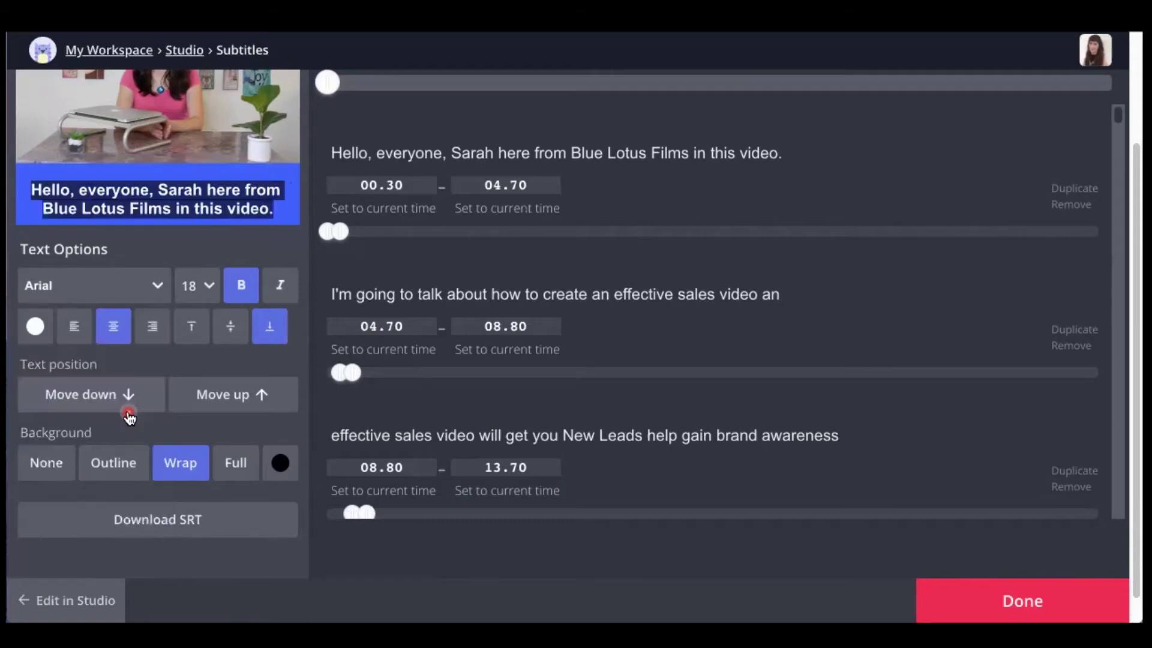
# Step: Set the subtitle text size to 16 and keep it centre-aligned
pyautogui.click(203, 280)
pyautogui.click(193, 269)
pyautogui.click(197, 275)
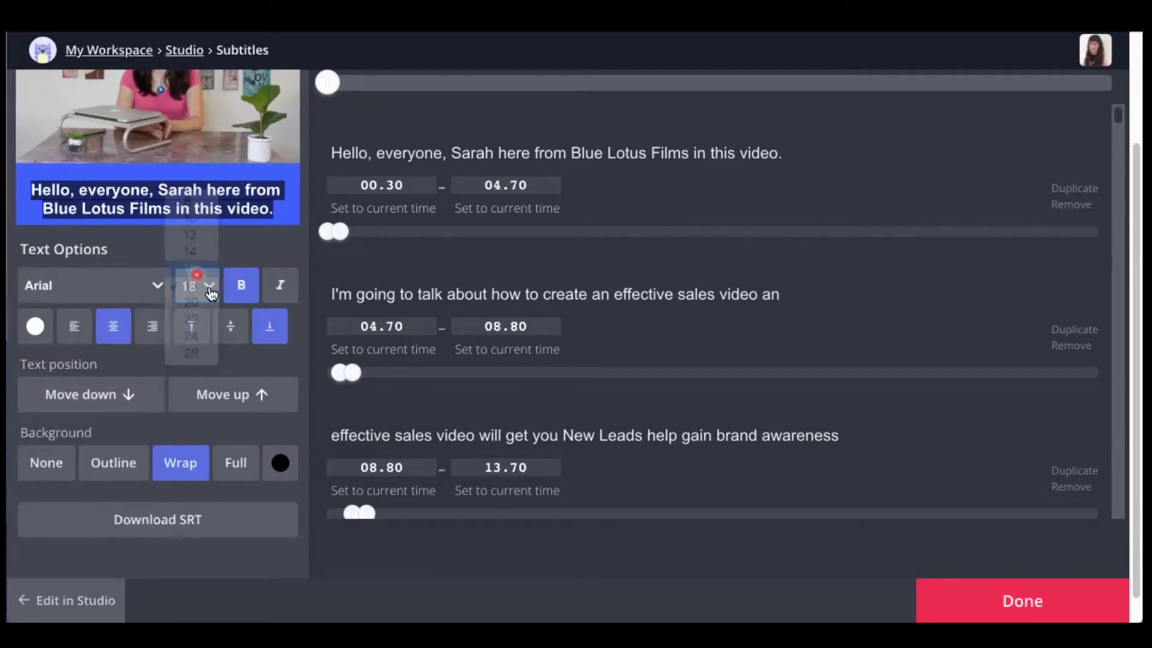
pyautogui.click(70, 342)
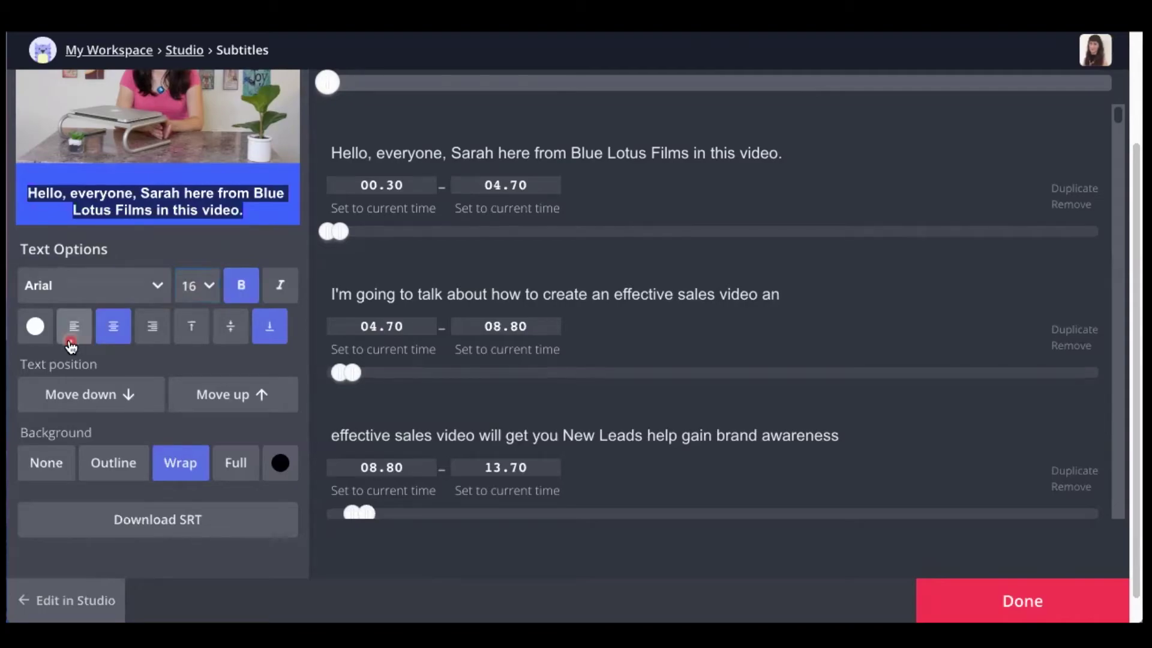
pyautogui.click(123, 335)
pyautogui.click(153, 330)
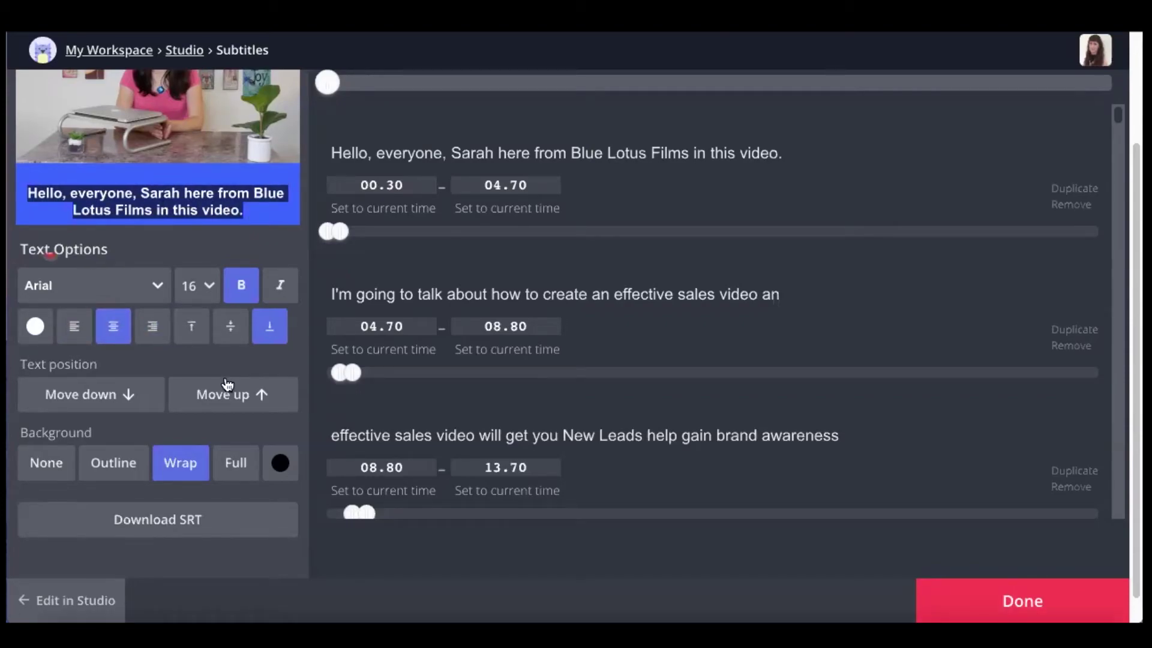
# Step: Nudge the subtitles upward with repeated Move up presses in Text position
pyautogui.click(247, 398)
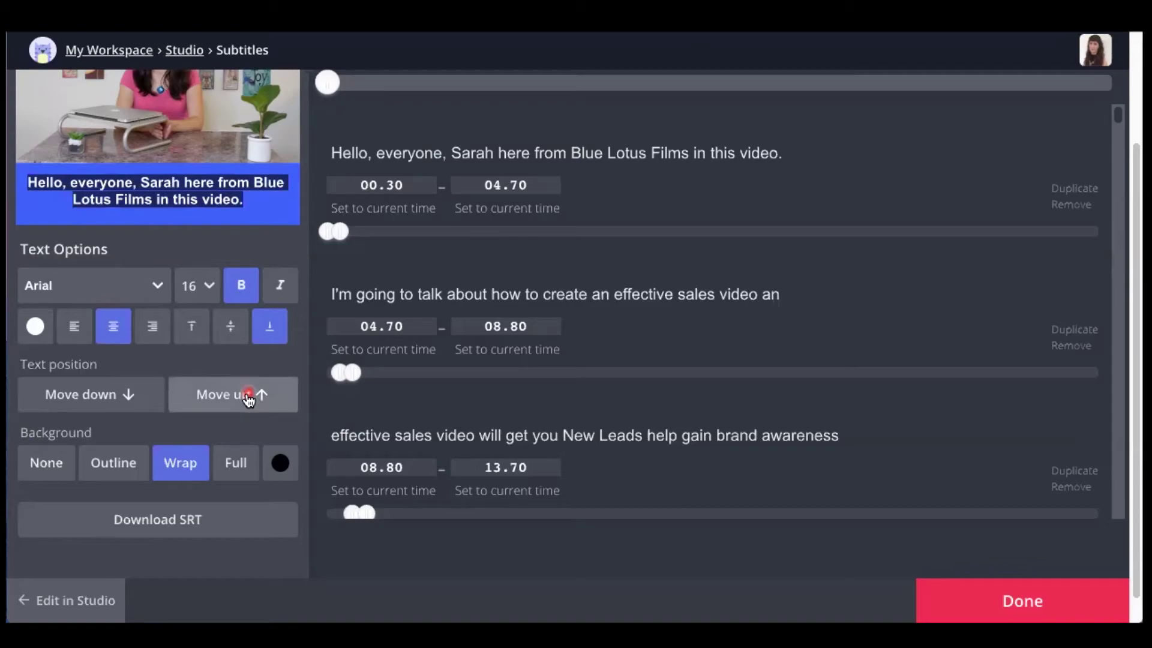
pyautogui.click(247, 398)
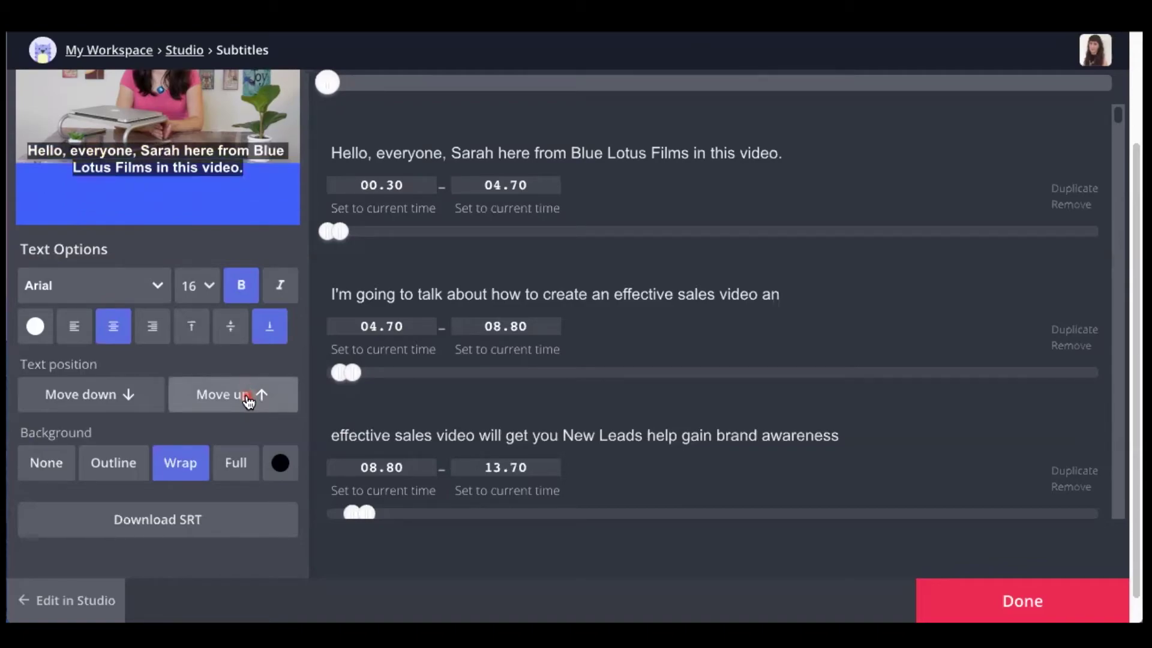
pyautogui.click(248, 399)
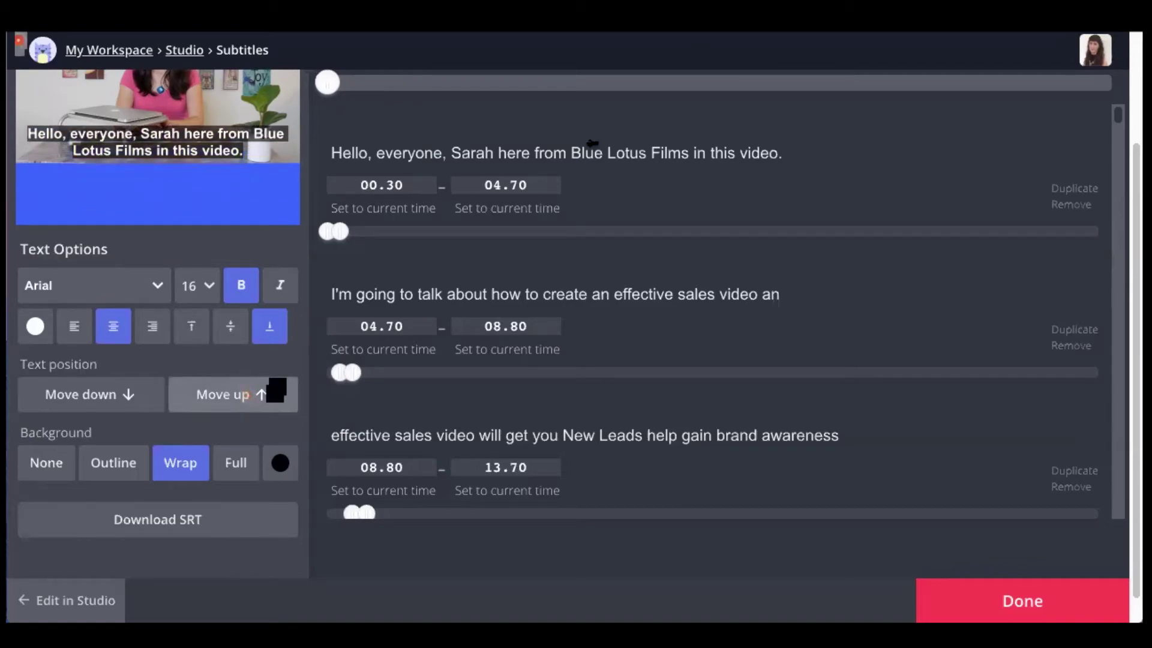
pyautogui.scroll(3, 1131, 70)
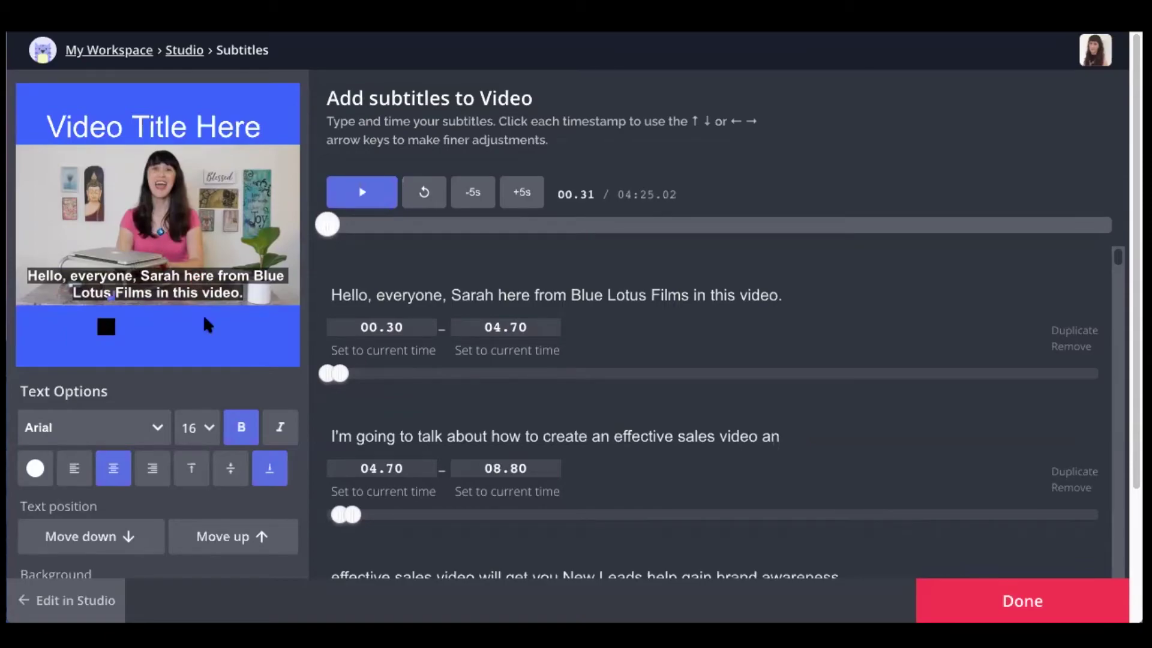
pyautogui.click(243, 340)
# Step: Lower the subtitles off the footage so they sit just below the clip in the blue band
pyautogui.click(211, 540)
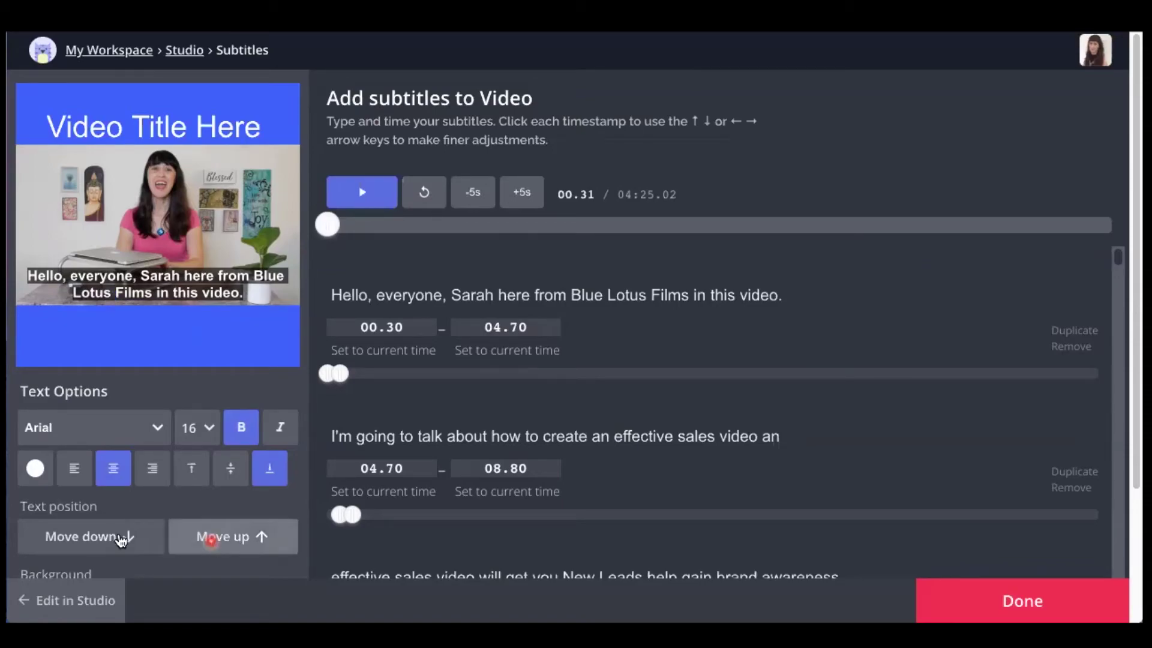
pyautogui.click(121, 540)
pyautogui.click(120, 541)
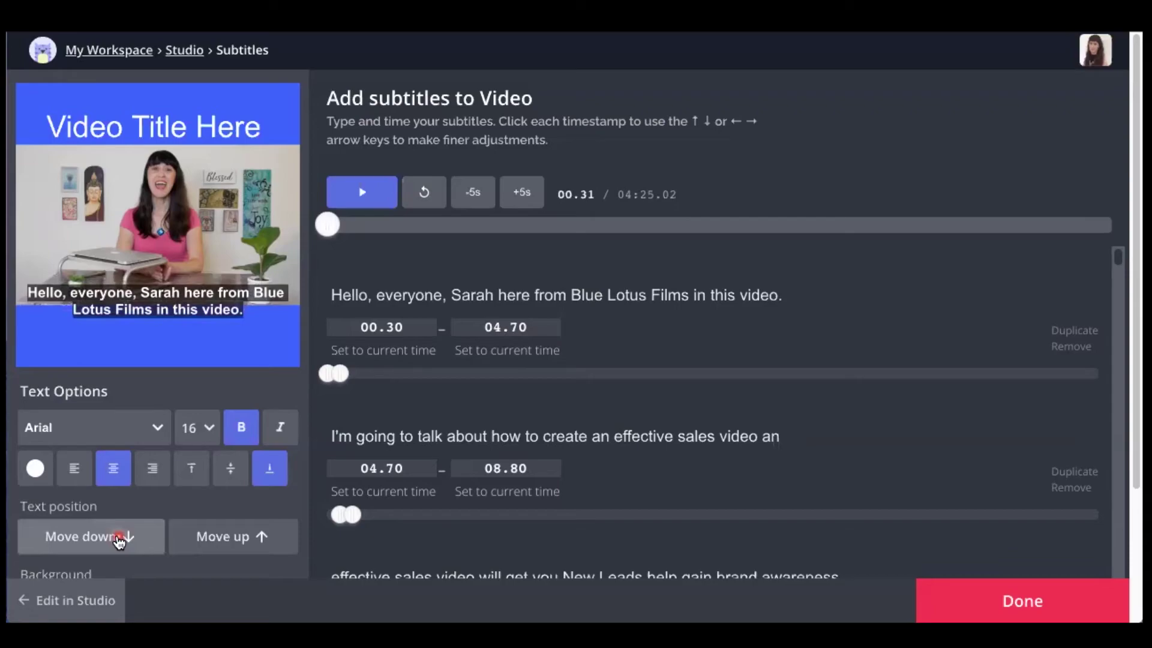
pyautogui.click(119, 541)
pyautogui.click(119, 540)
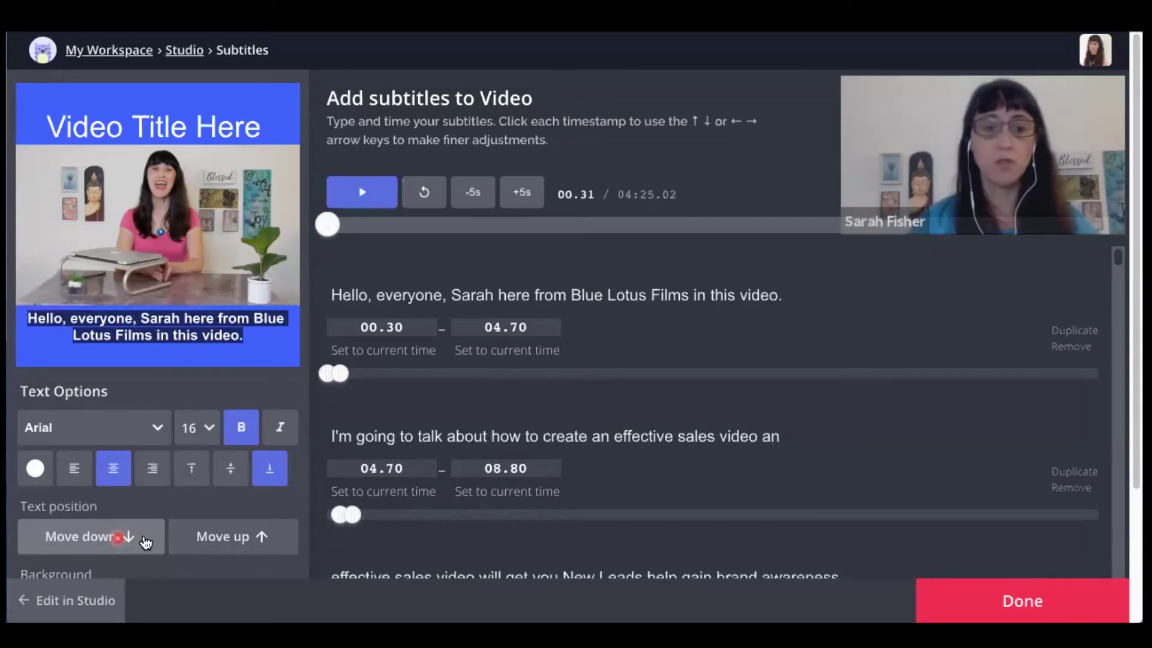
pyautogui.click(144, 539)
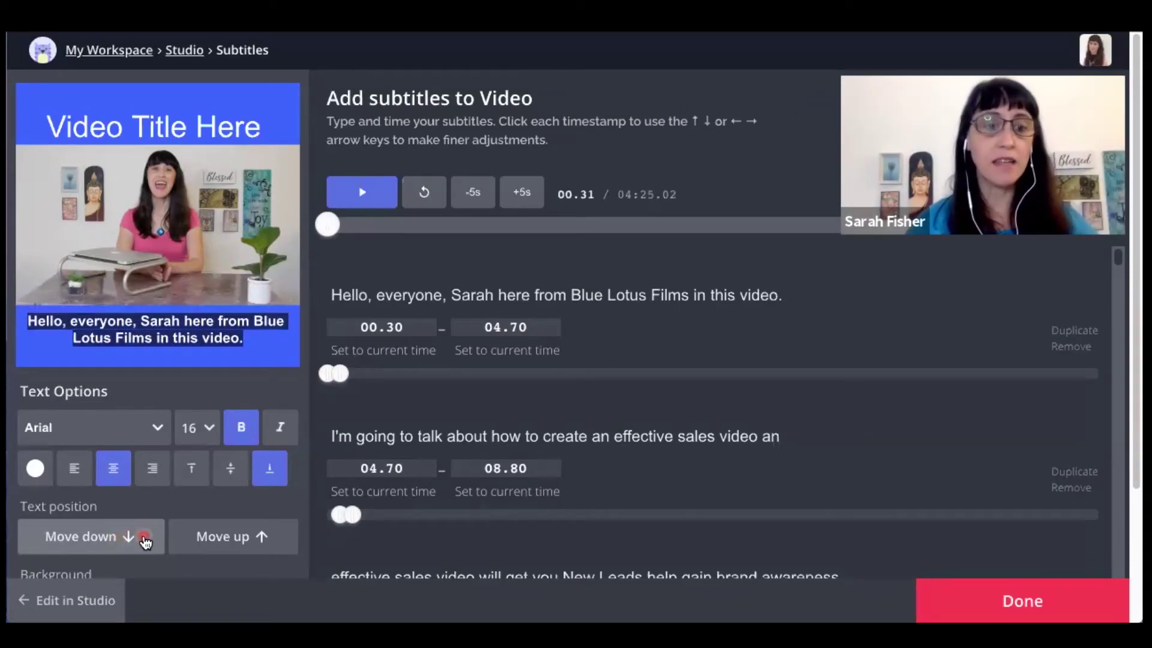
# Step: Back in the studio editor, play and pause the square preview, then start the export
pyautogui.click(97, 606)
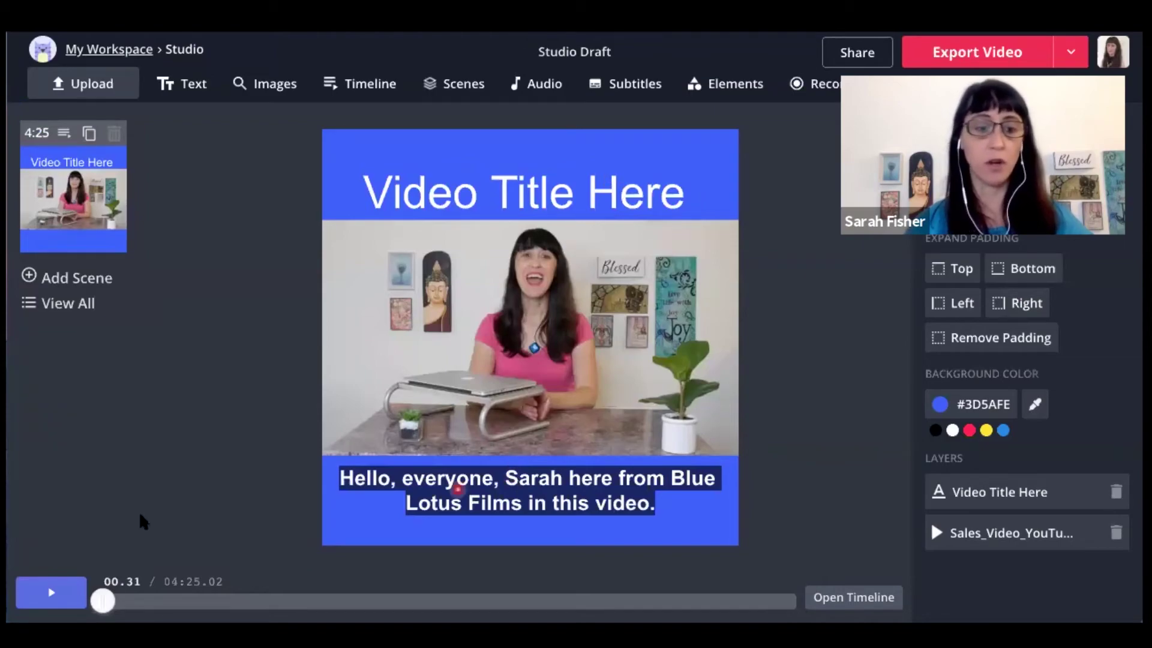
pyautogui.click(54, 600)
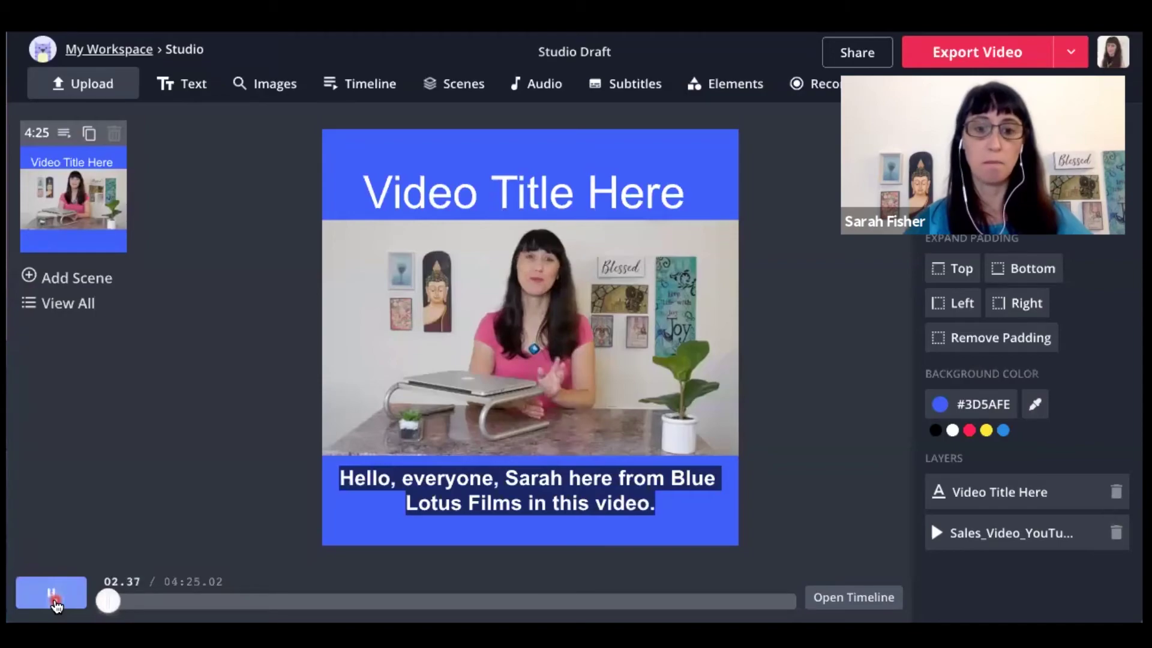
pyautogui.click(54, 600)
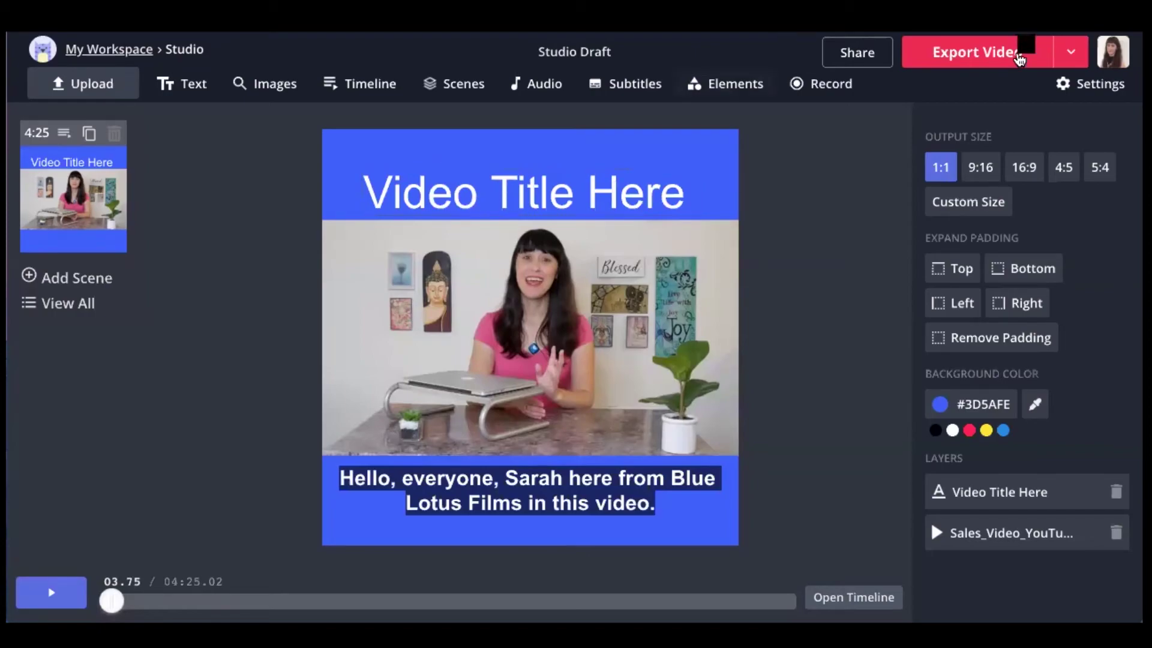
pyautogui.click(1011, 53)
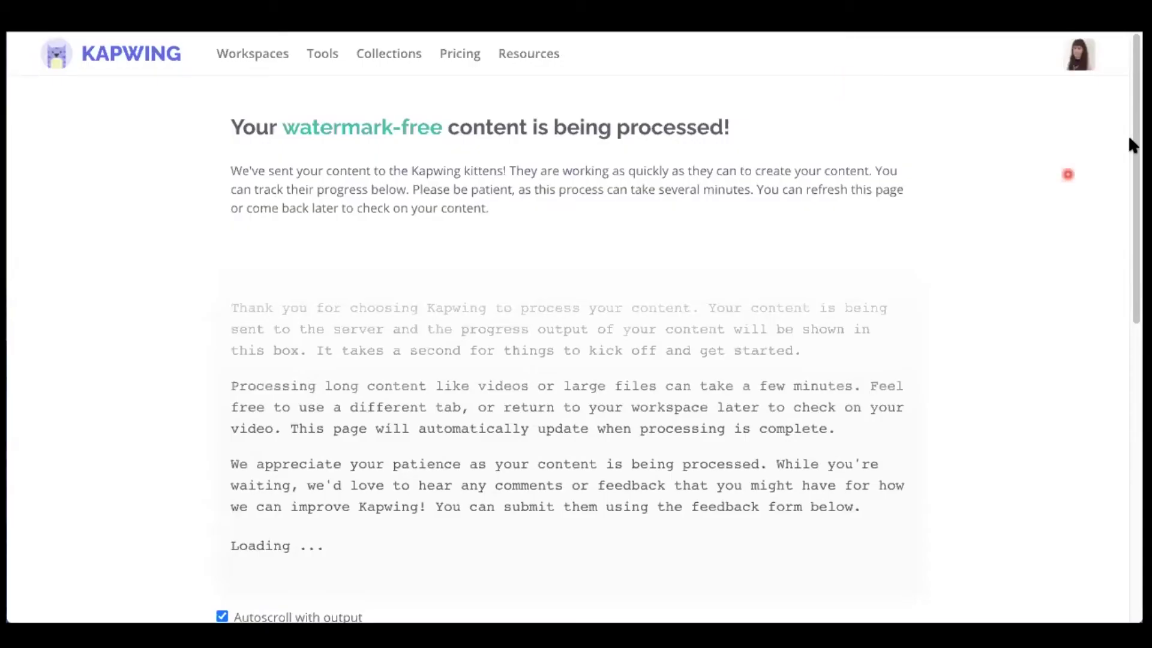
# Step: Scroll the processing page while the watermark-free video renders
pyautogui.scroll(-2, 1128, 95)
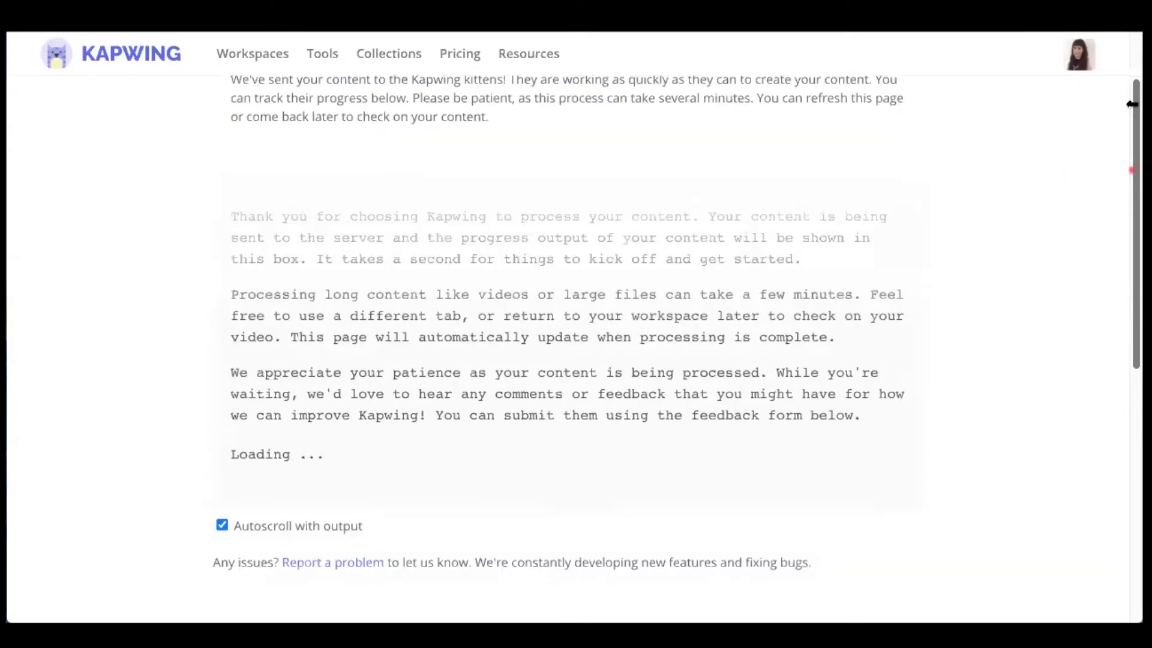
pyautogui.scroll(2, 736, 287)
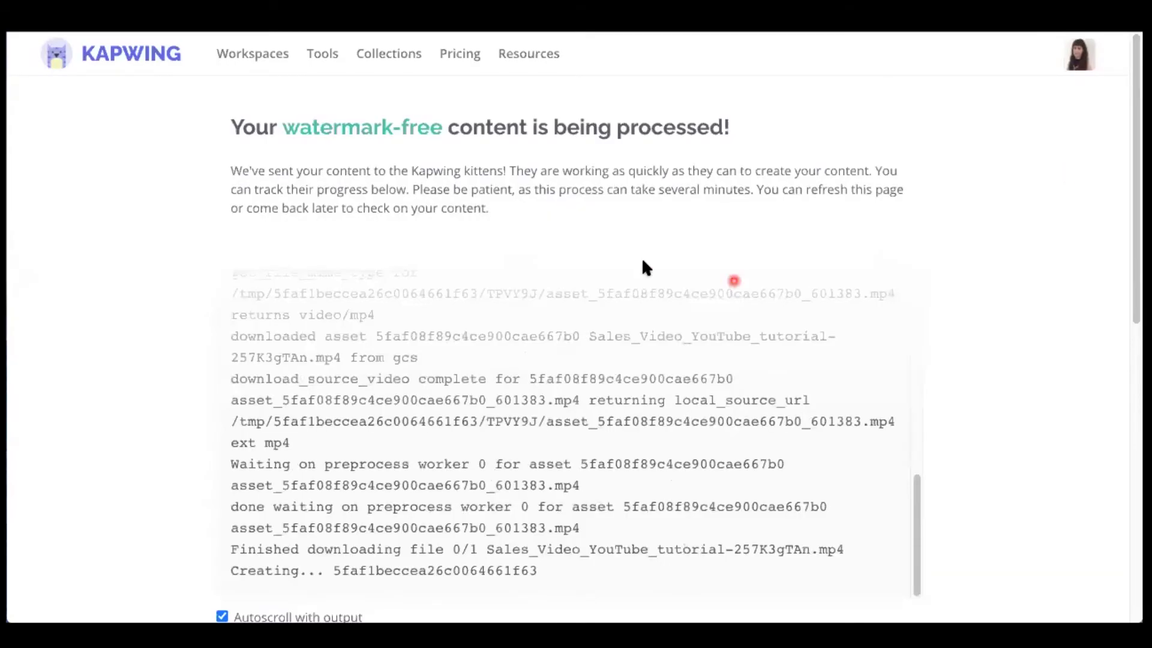